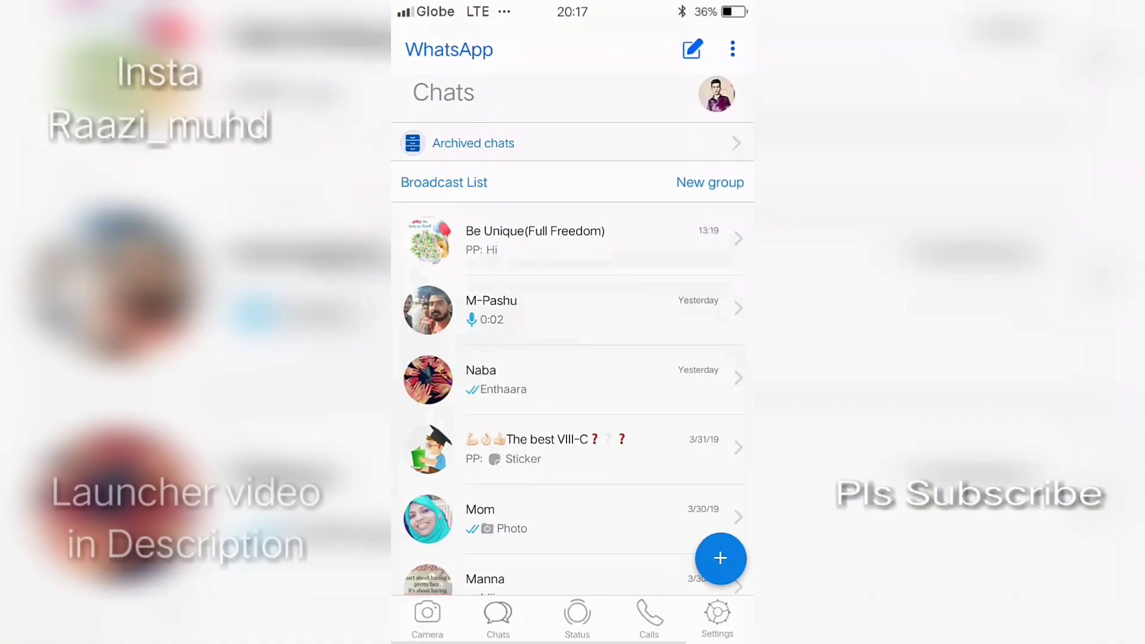
# Open the Be Unique (Full Freedom) group chat, then return to the home screen
pyautogui.click(572, 239)
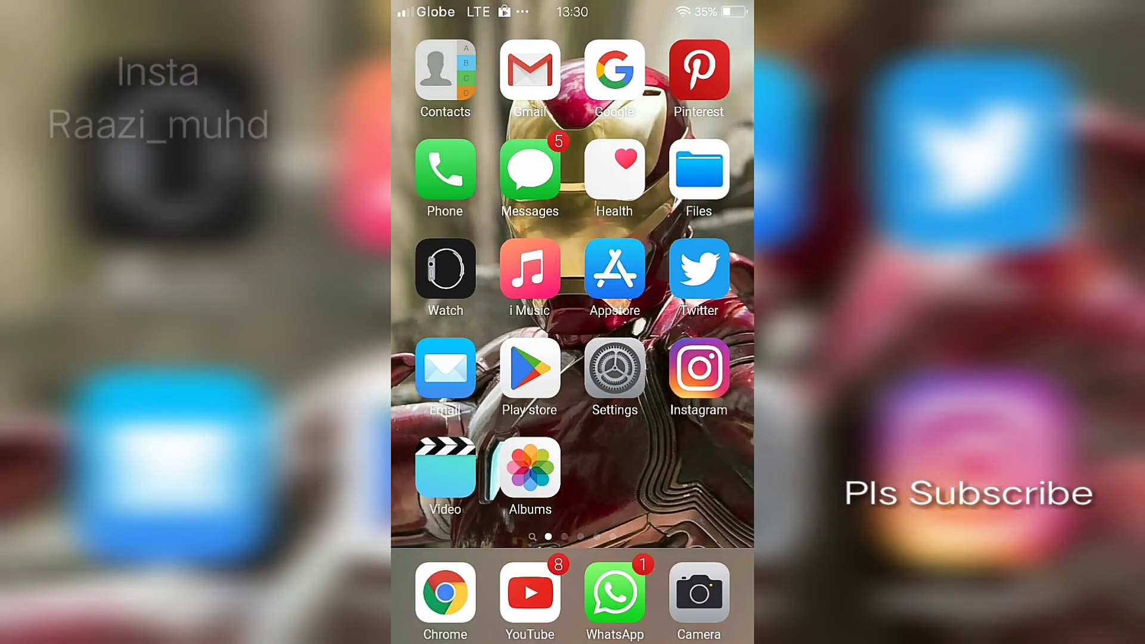
# Launch GBWhatsApp, accept the terms, allow contacts and media, and enter the phone number and profile name
pyautogui.click(616, 592)
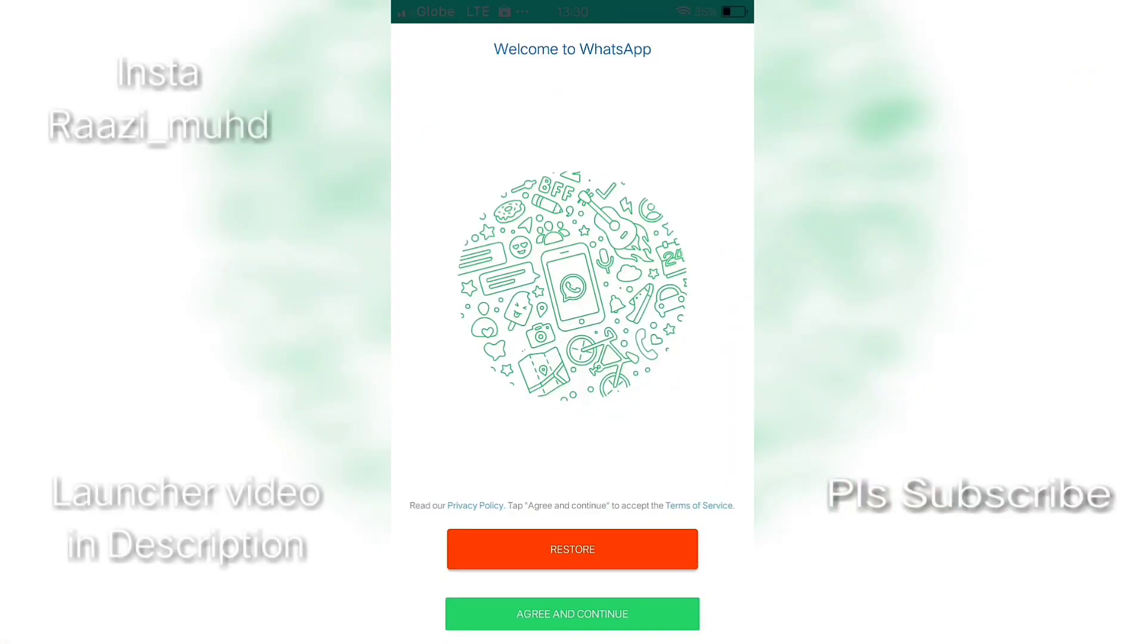
pyautogui.click(572, 614)
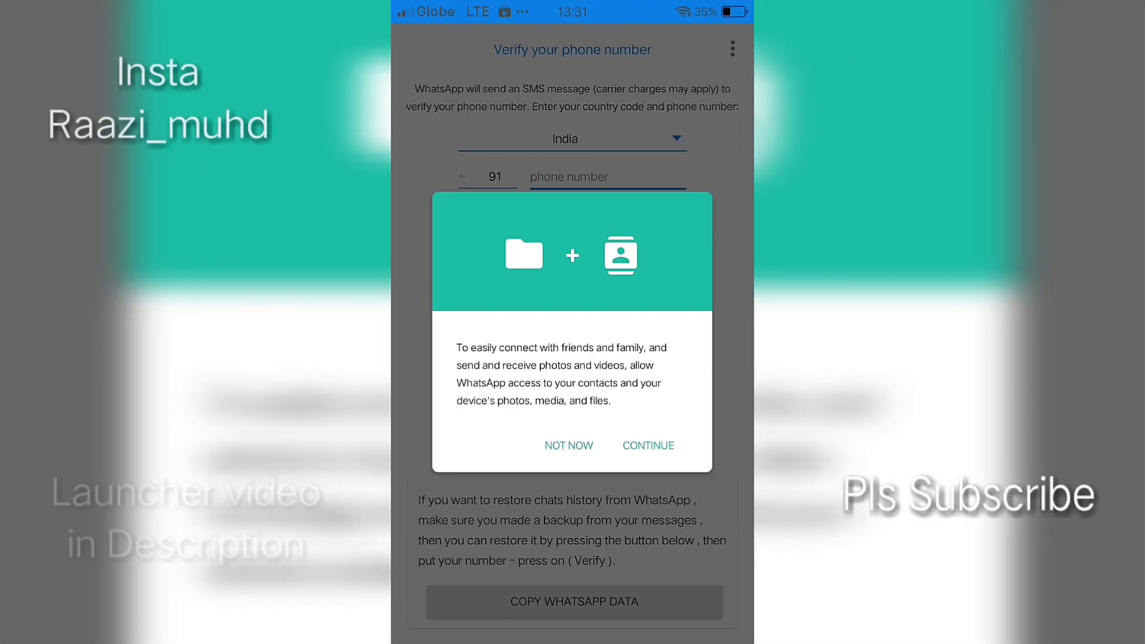
pyautogui.click(648, 445)
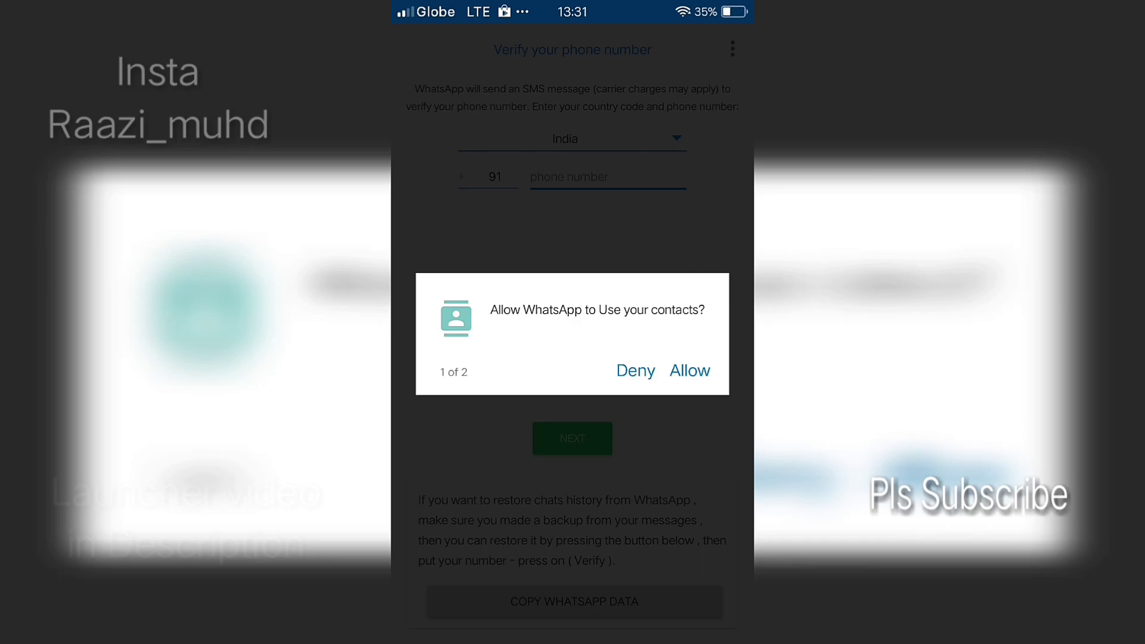
pyautogui.click(693, 371)
pyautogui.click(695, 370)
pyautogui.click(608, 176)
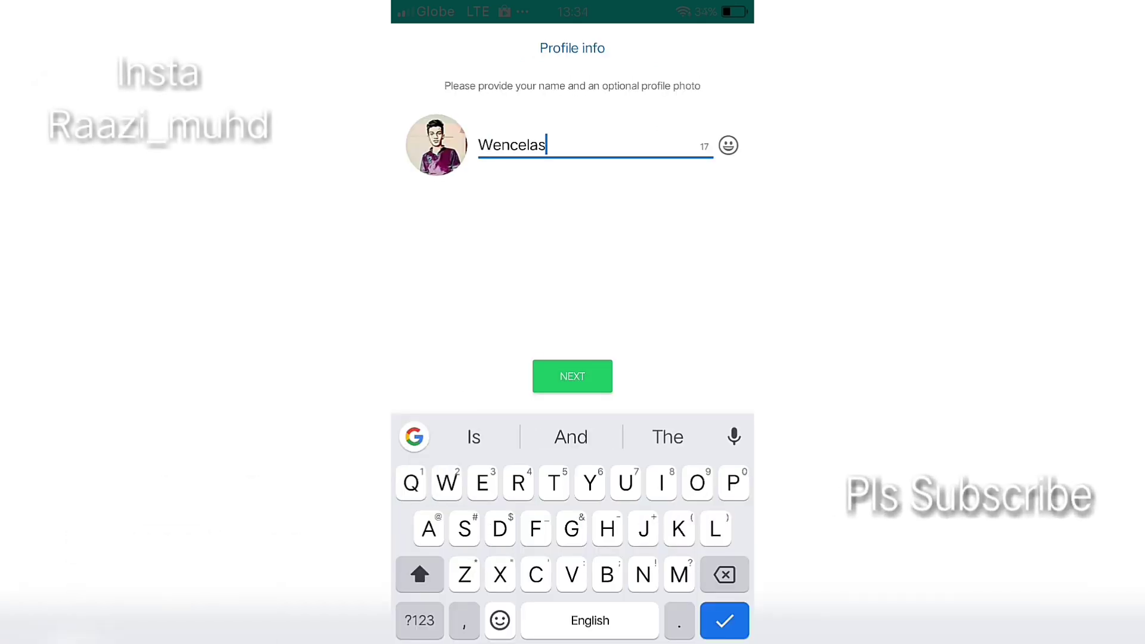
pyautogui.click(571, 376)
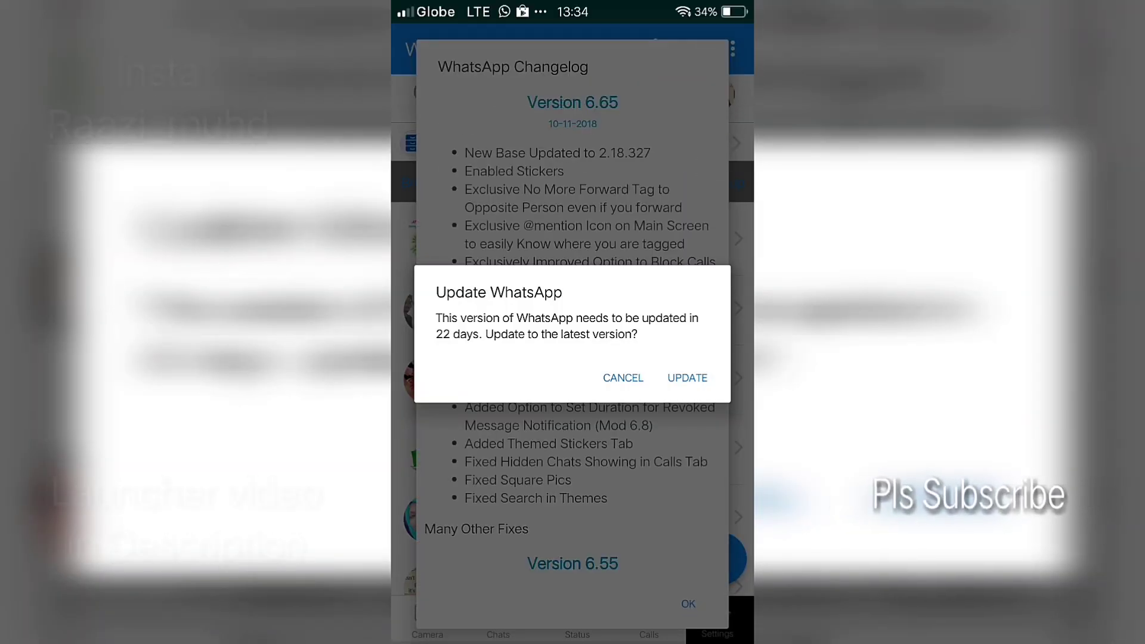
# Cancel the Update dialog, close the changelog, and open the navigation drawer
pyautogui.click(623, 378)
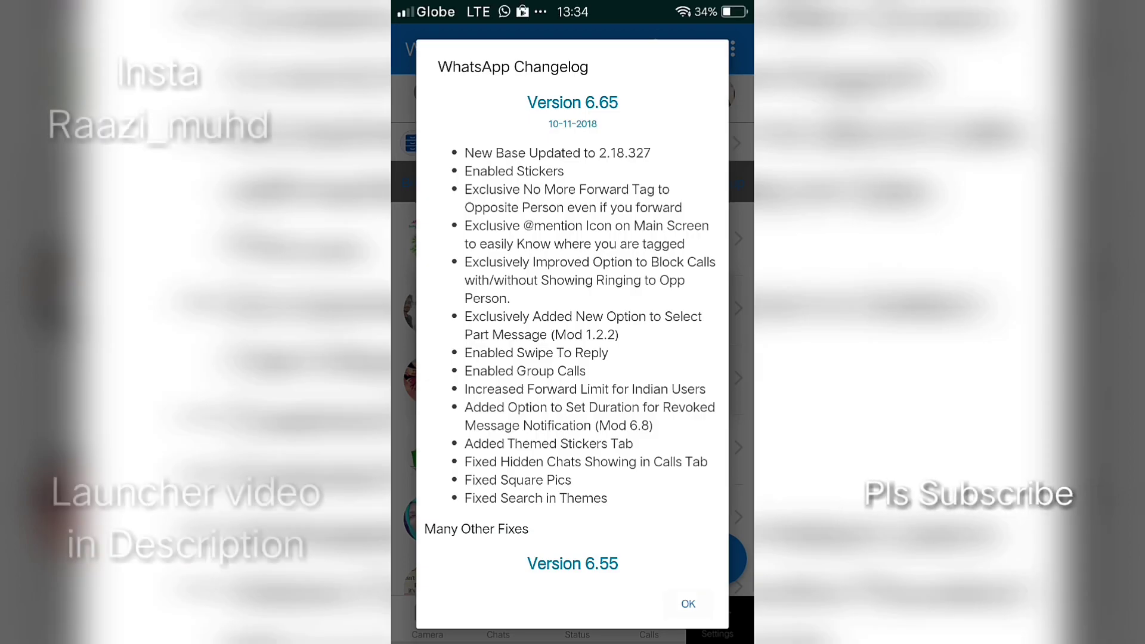
pyautogui.click(688, 603)
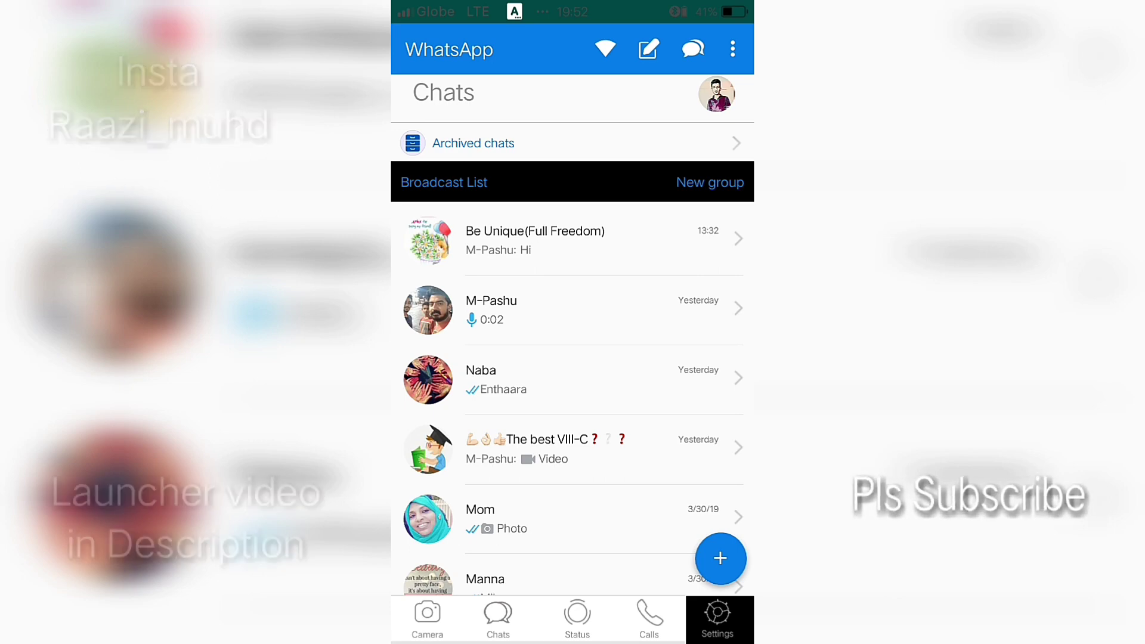
pyautogui.click(733, 49)
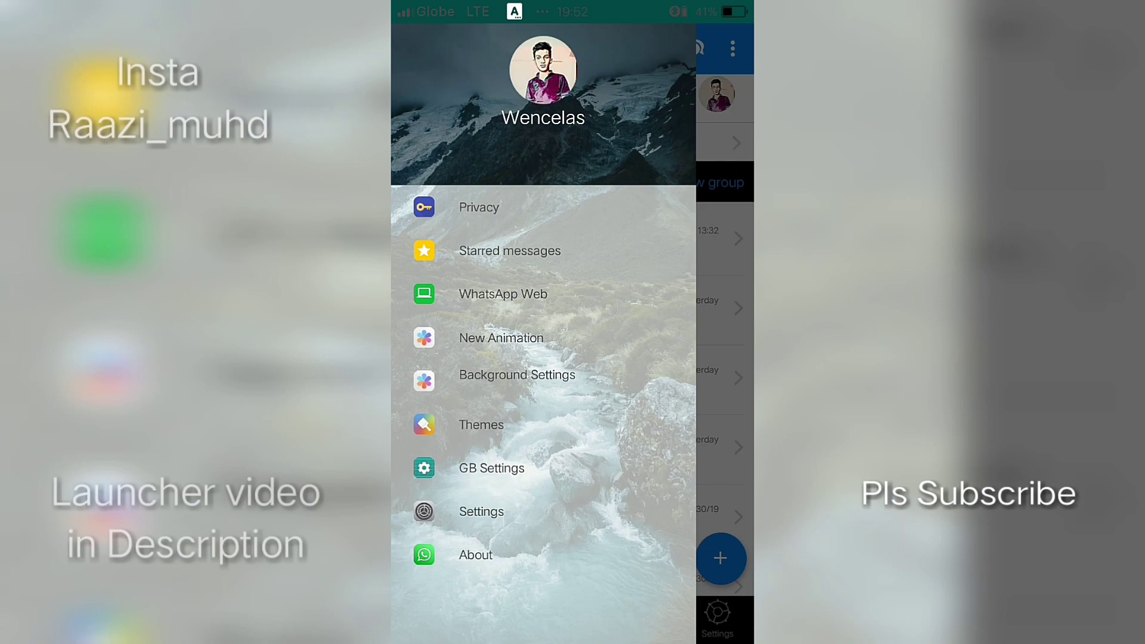
# In GB Settings > Conversation Screen > Header, set the header background to white
pyautogui.click(490, 467)
pyautogui.scroll(-2, 572, 358)
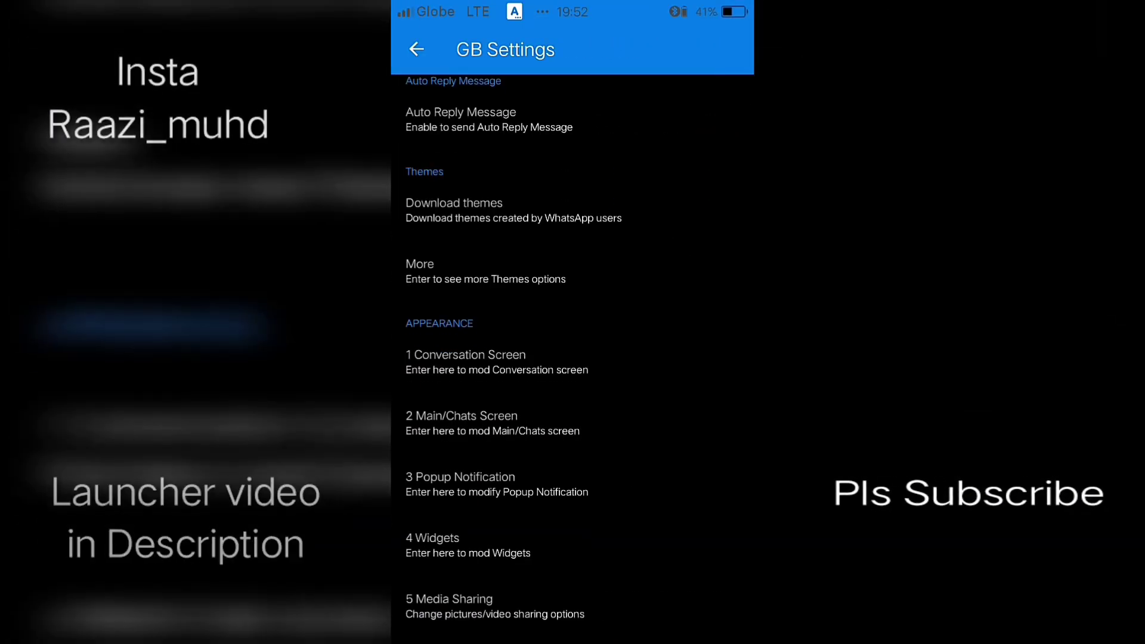
pyautogui.click(497, 361)
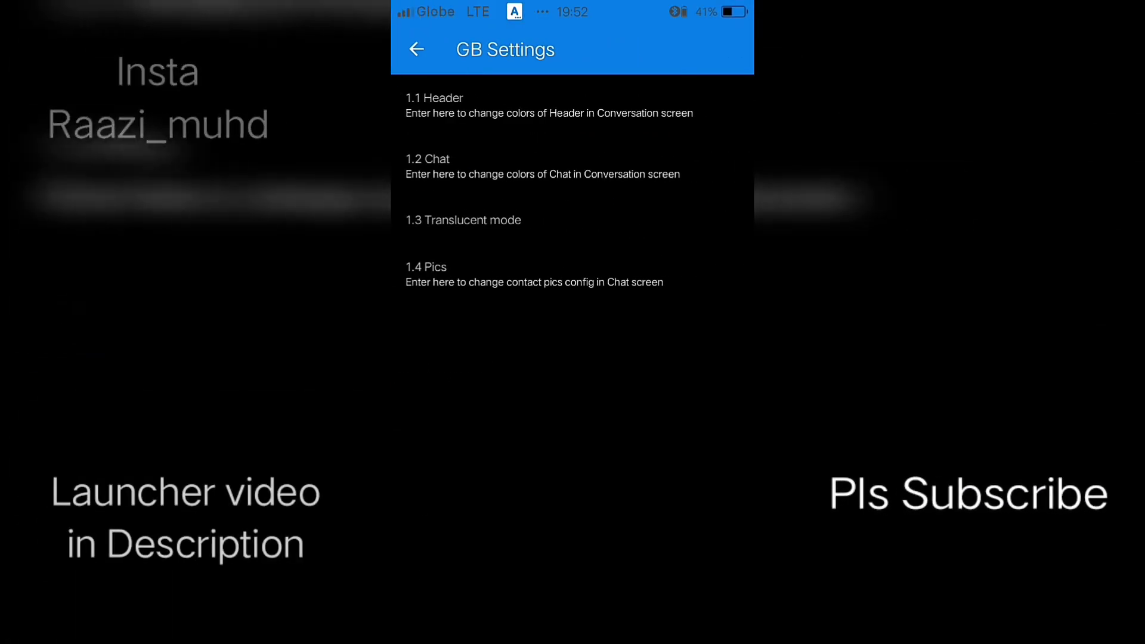
pyautogui.click(550, 105)
pyautogui.click(691, 111)
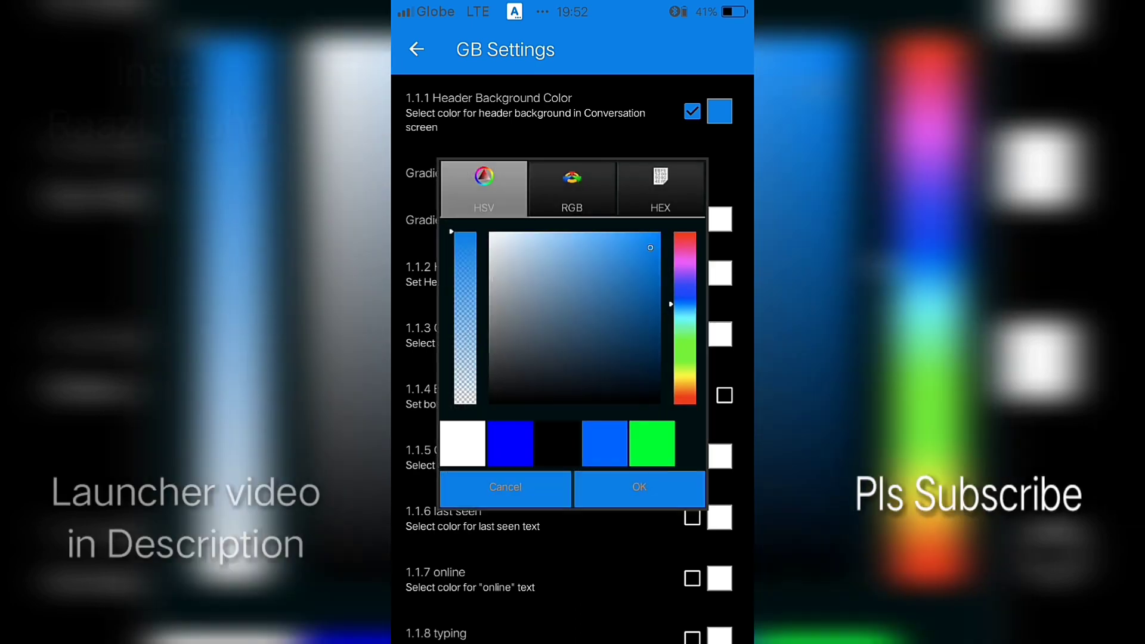
pyautogui.click(489, 234)
pyautogui.click(639, 486)
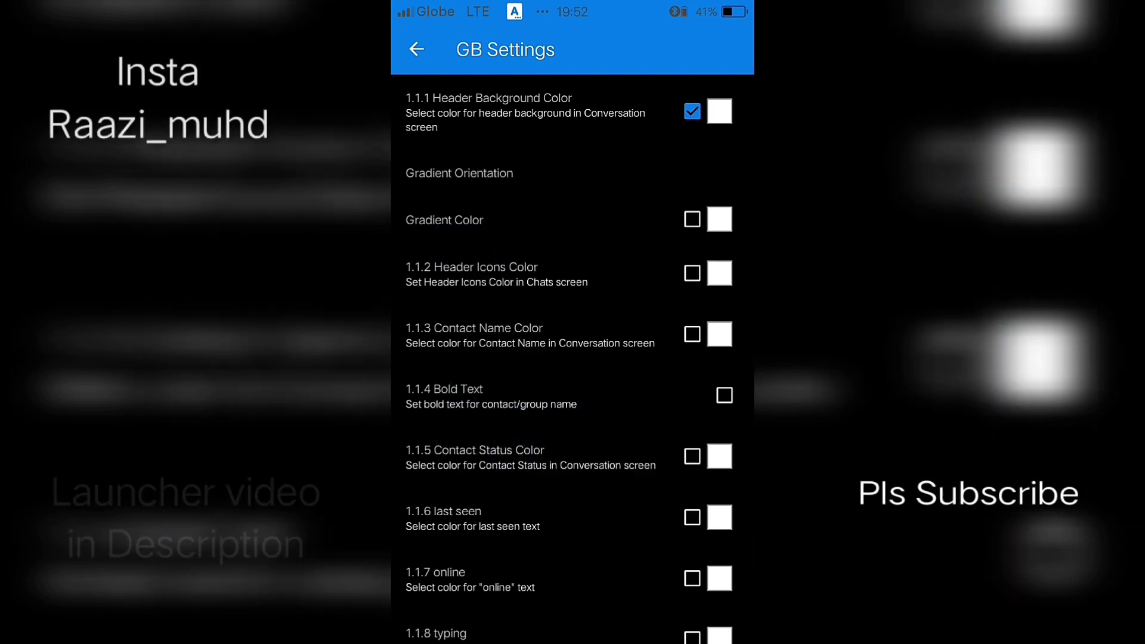
# Make header icons and contact name black, and enable custom last seen and online colours
pyautogui.click(691, 334)
pyautogui.click(691, 274)
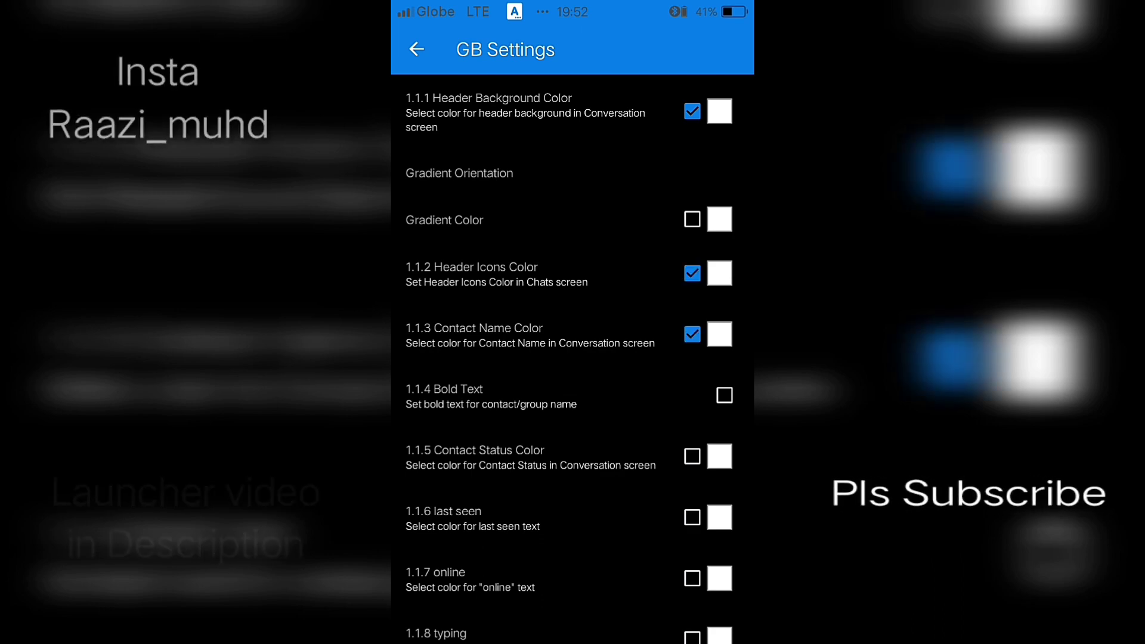
pyautogui.click(692, 274)
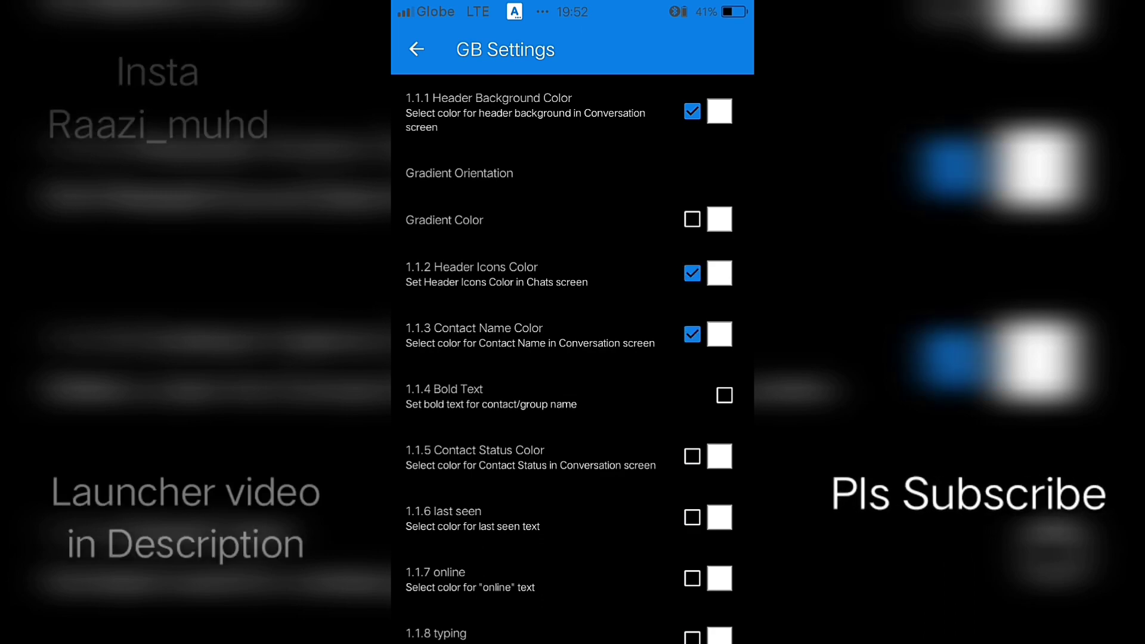
pyautogui.click(719, 274)
pyautogui.click(639, 486)
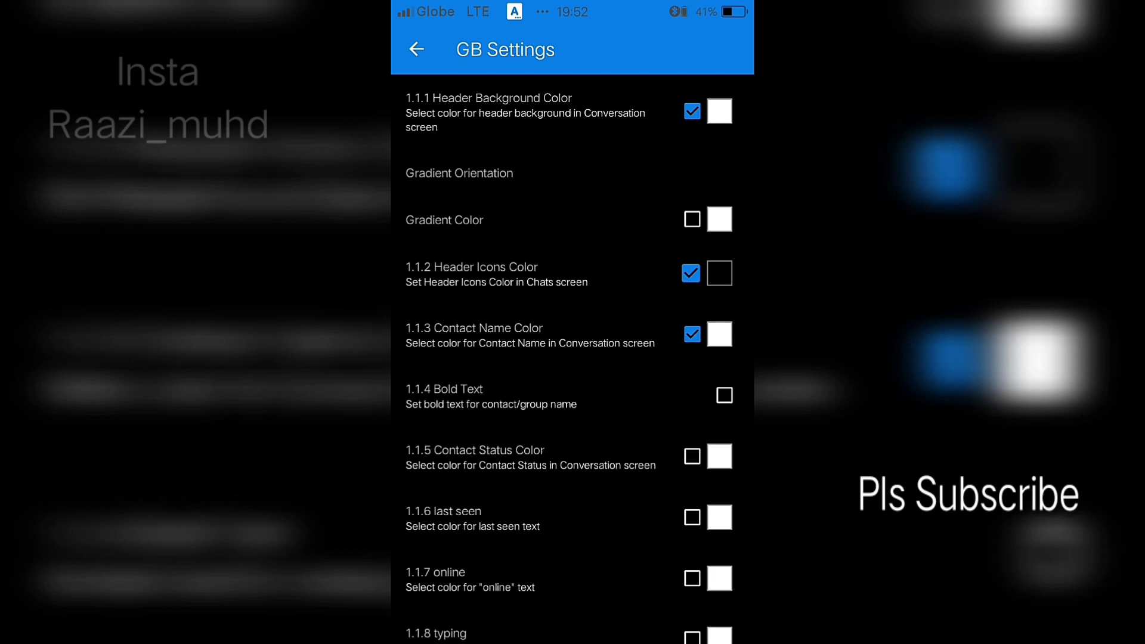
pyautogui.click(719, 334)
pyautogui.click(639, 486)
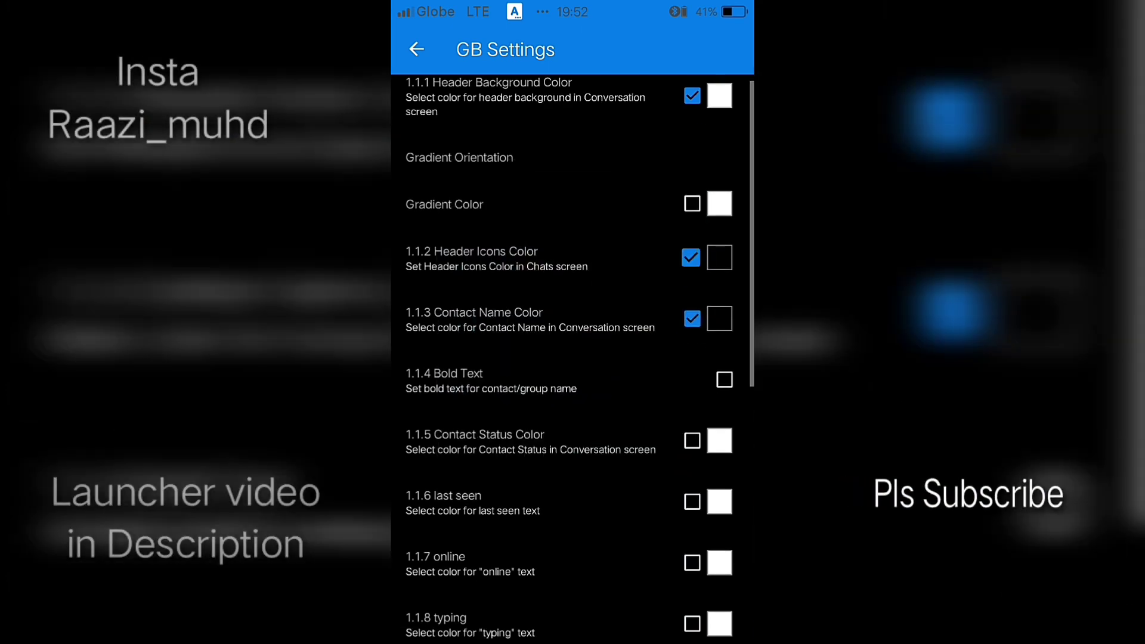
pyautogui.scroll(-2, 573, 357)
pyautogui.click(692, 453)
pyautogui.click(691, 514)
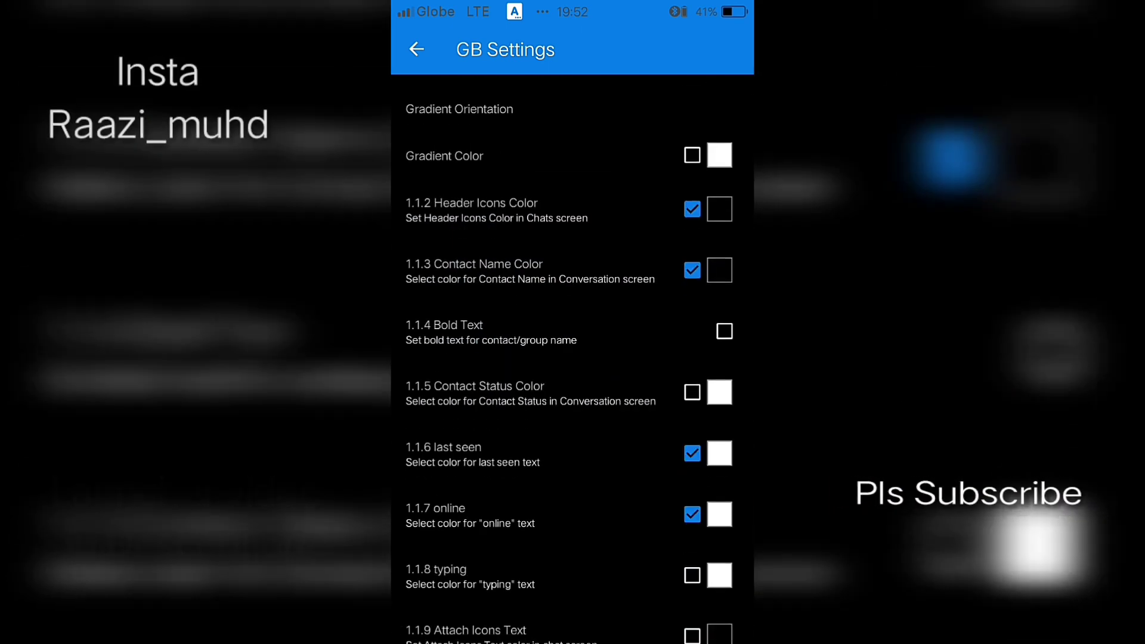
# Confirm the chosen last seen and online colours
pyautogui.click(719, 454)
pyautogui.click(638, 486)
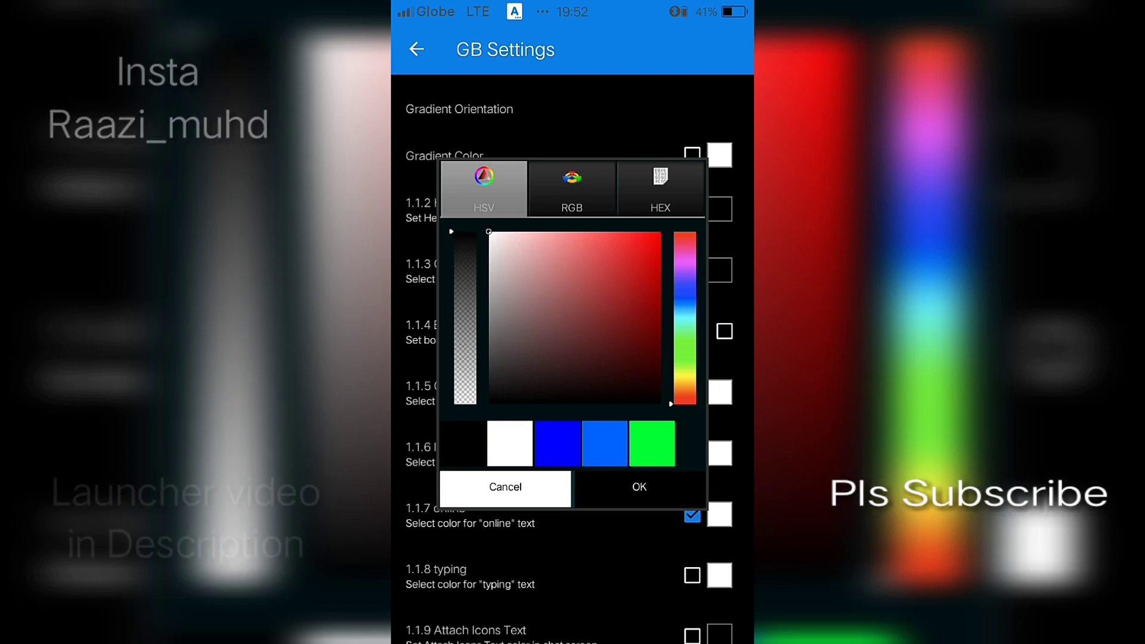
pyautogui.click(719, 514)
pyautogui.click(638, 486)
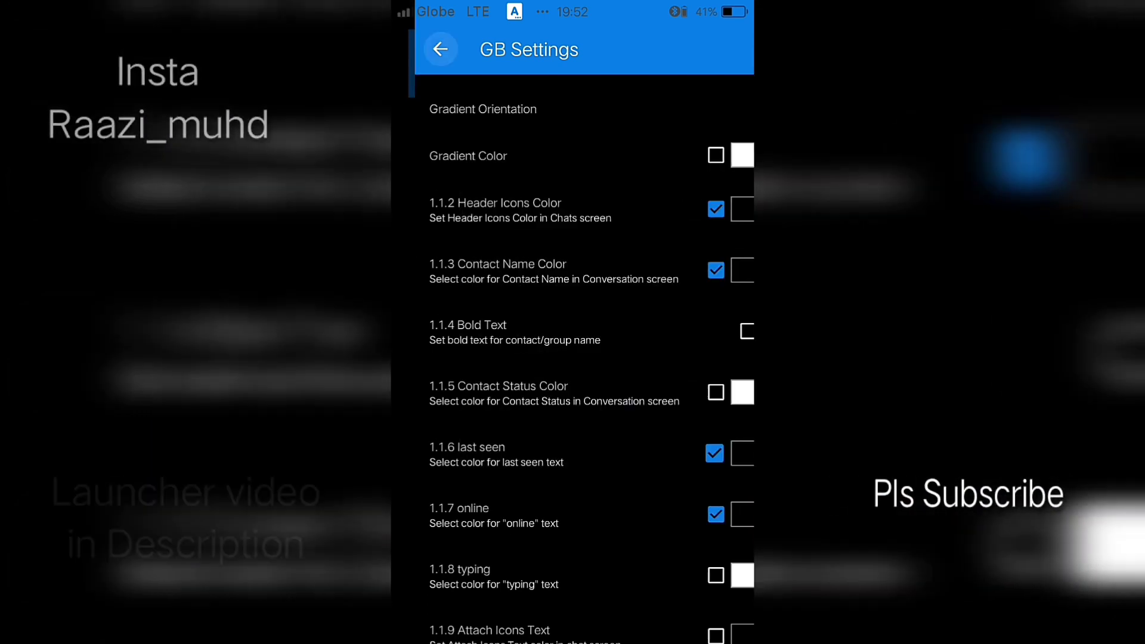
# Set the translucent-mode status bar colour to white and return to Conversation Screen settings
pyautogui.click(415, 49)
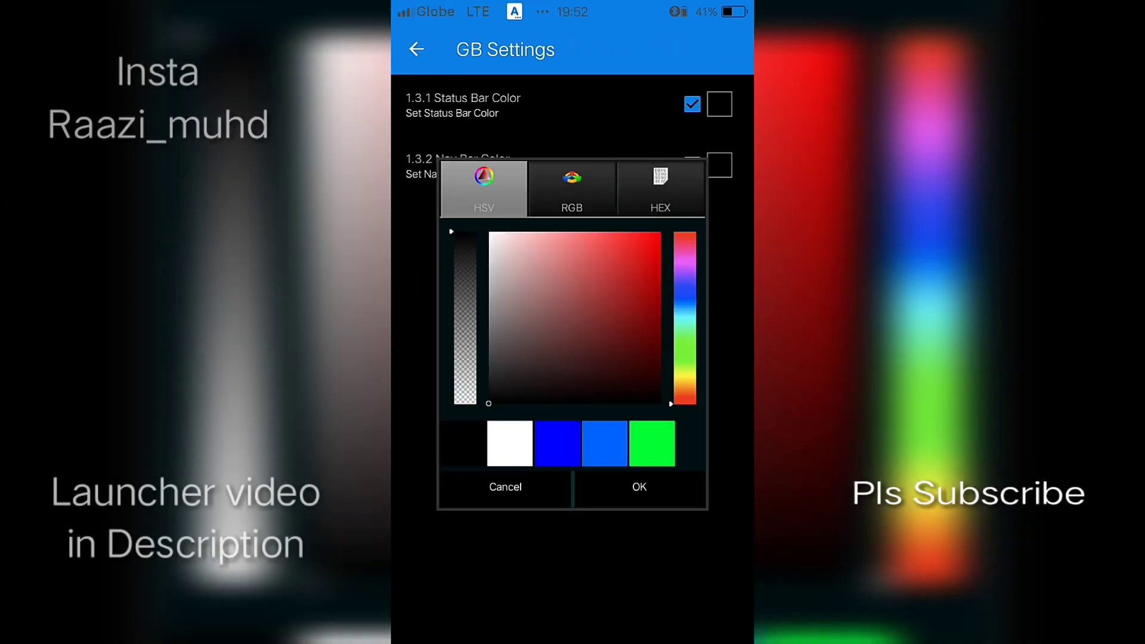
pyautogui.click(639, 486)
pyautogui.click(417, 50)
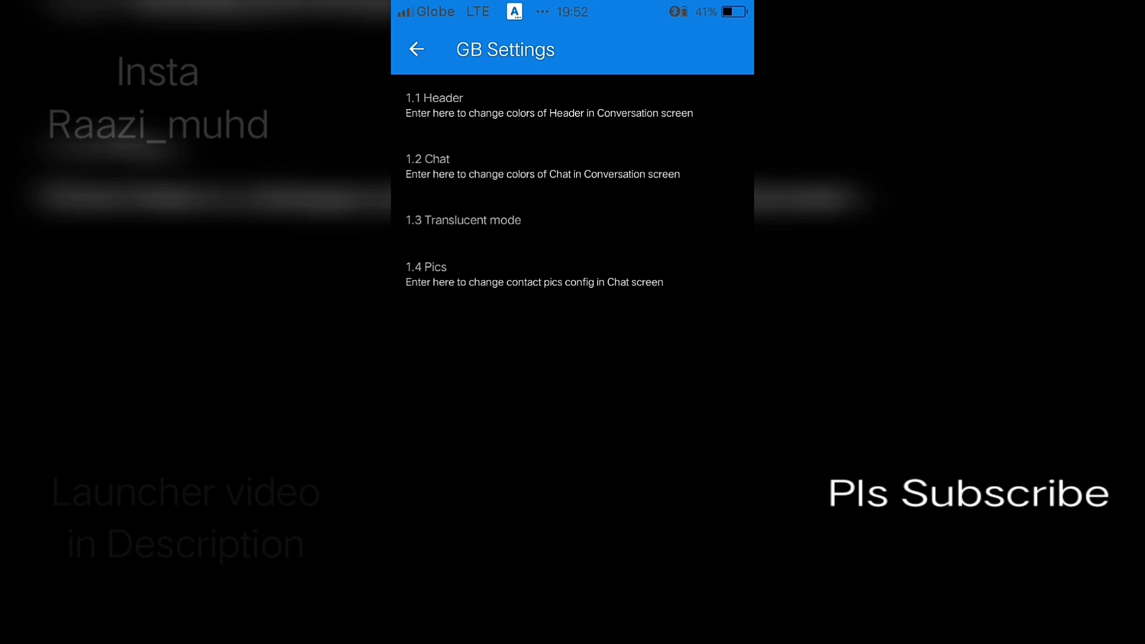
# Set the chat bubble style to Rounded
pyautogui.click(542, 165)
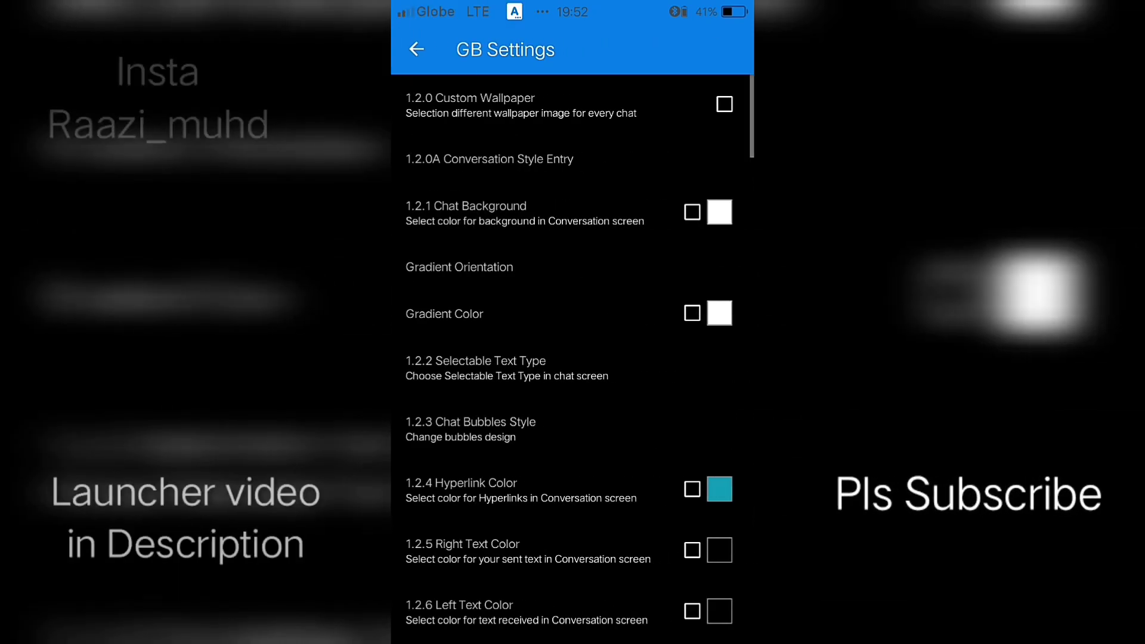
pyautogui.scroll(-3, 572, 358)
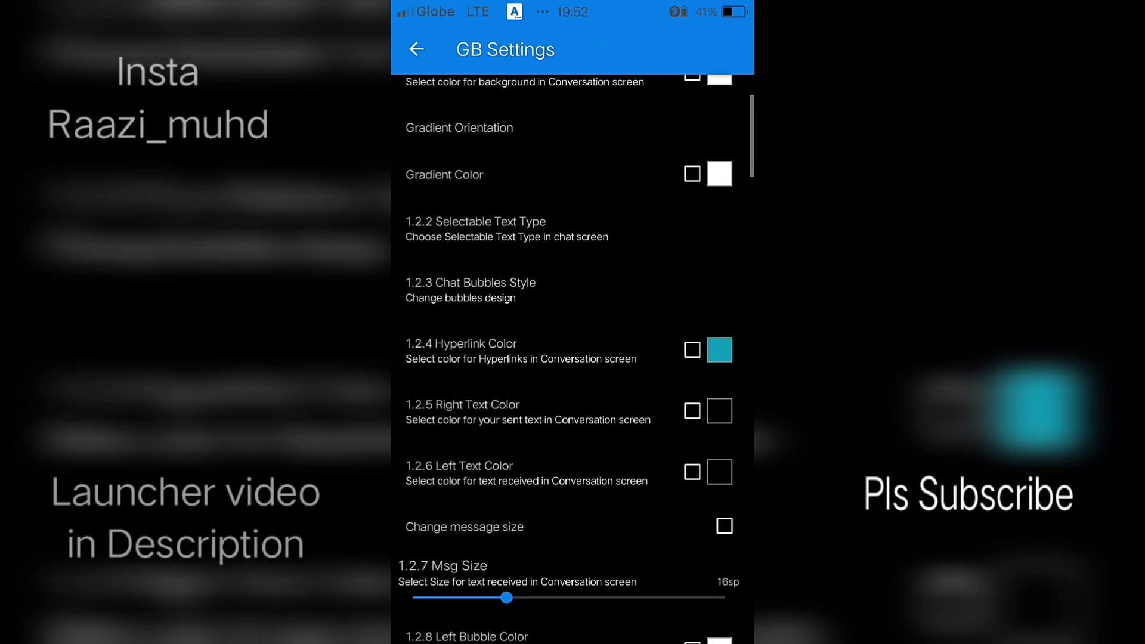
pyautogui.click(471, 289)
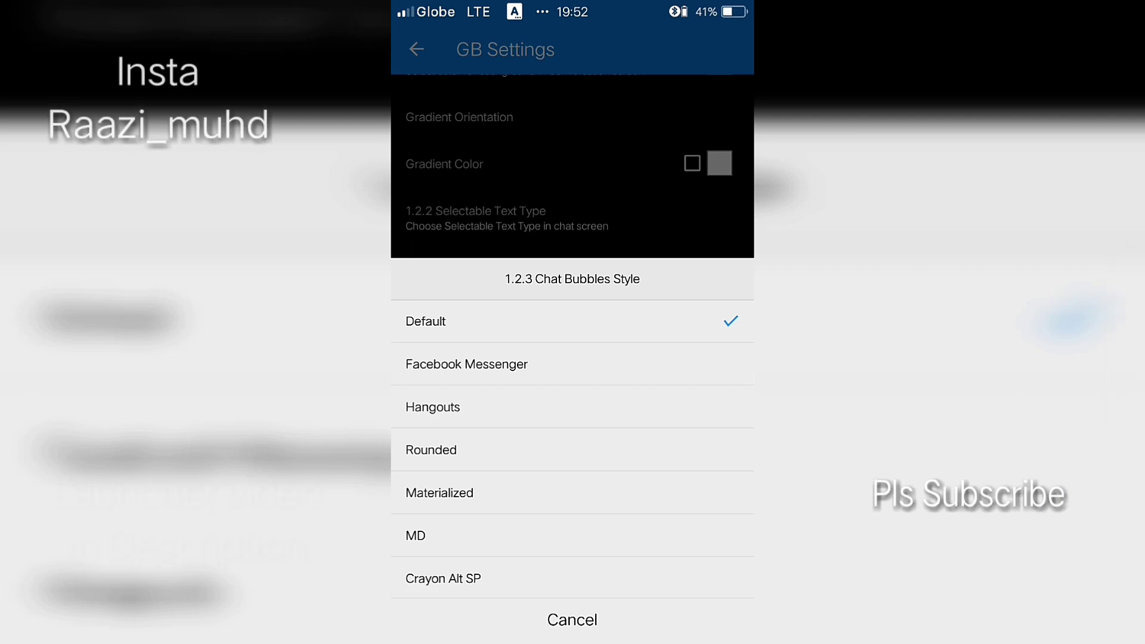
pyautogui.click(572, 450)
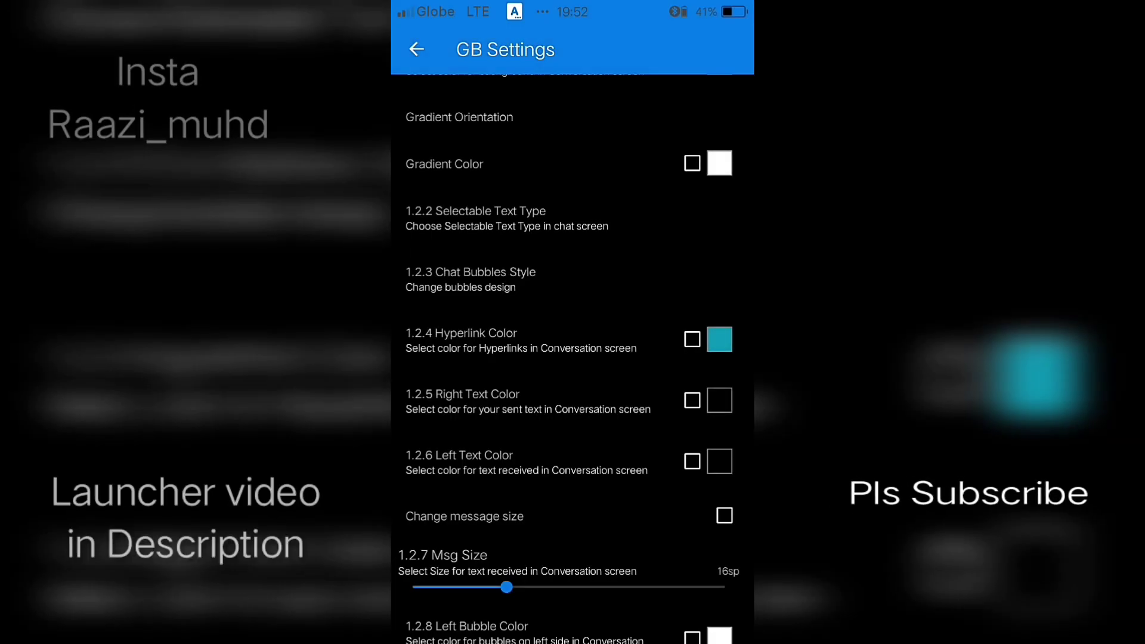
pyautogui.scroll(-5, 573, 357)
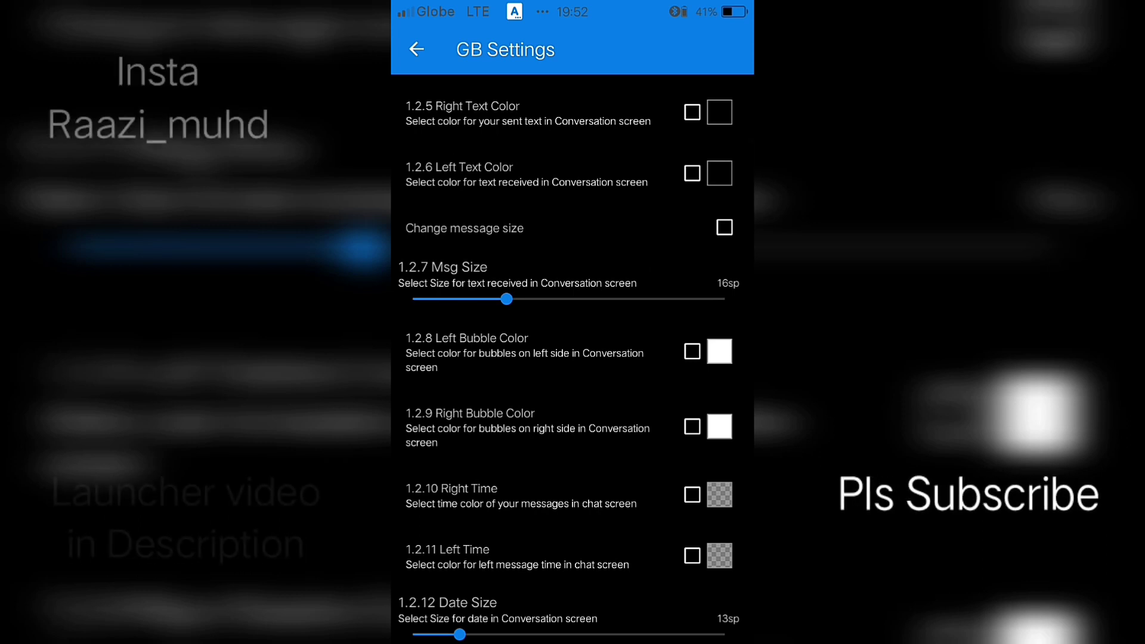
# Make sent-message bubbles blue and enable white received-message bubbles
pyautogui.click(692, 427)
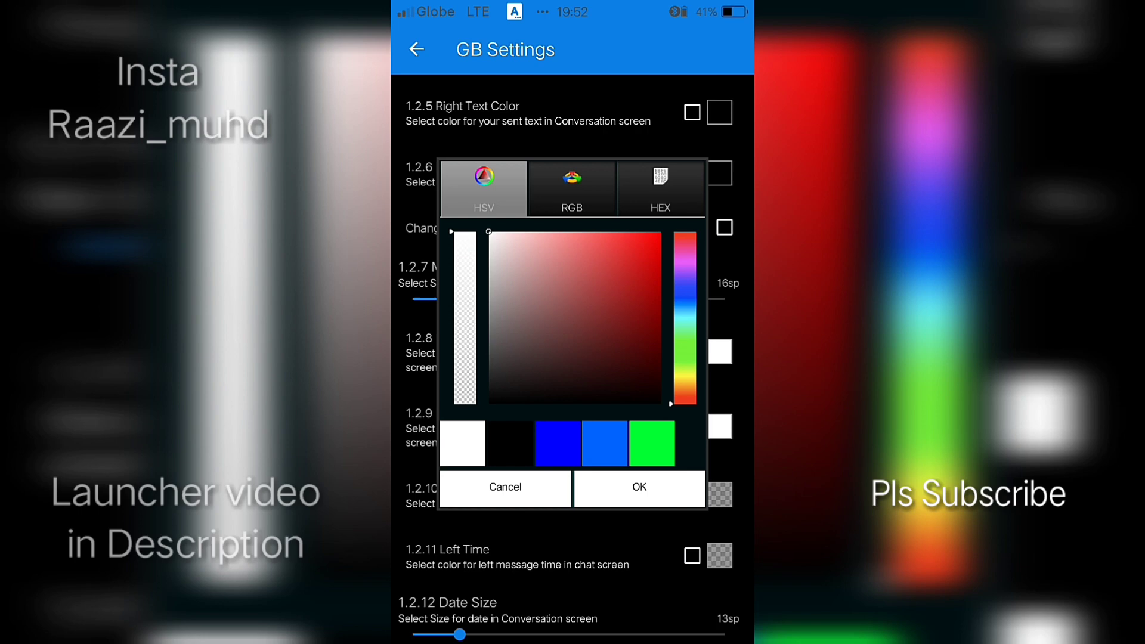
pyautogui.click(684, 287)
pyautogui.click(639, 487)
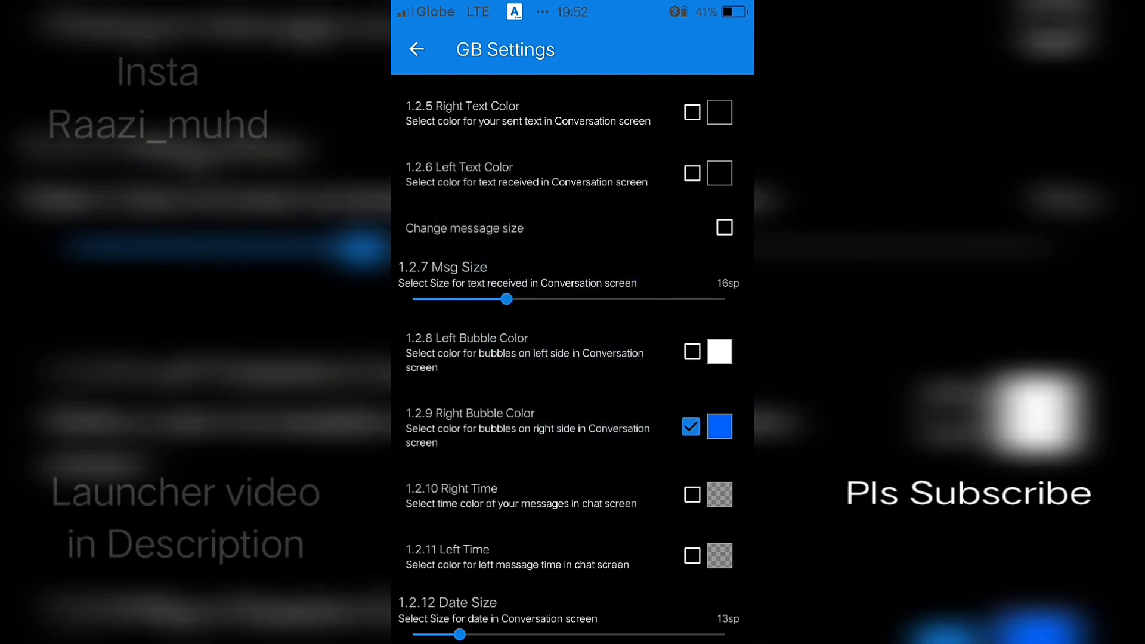
pyautogui.click(693, 352)
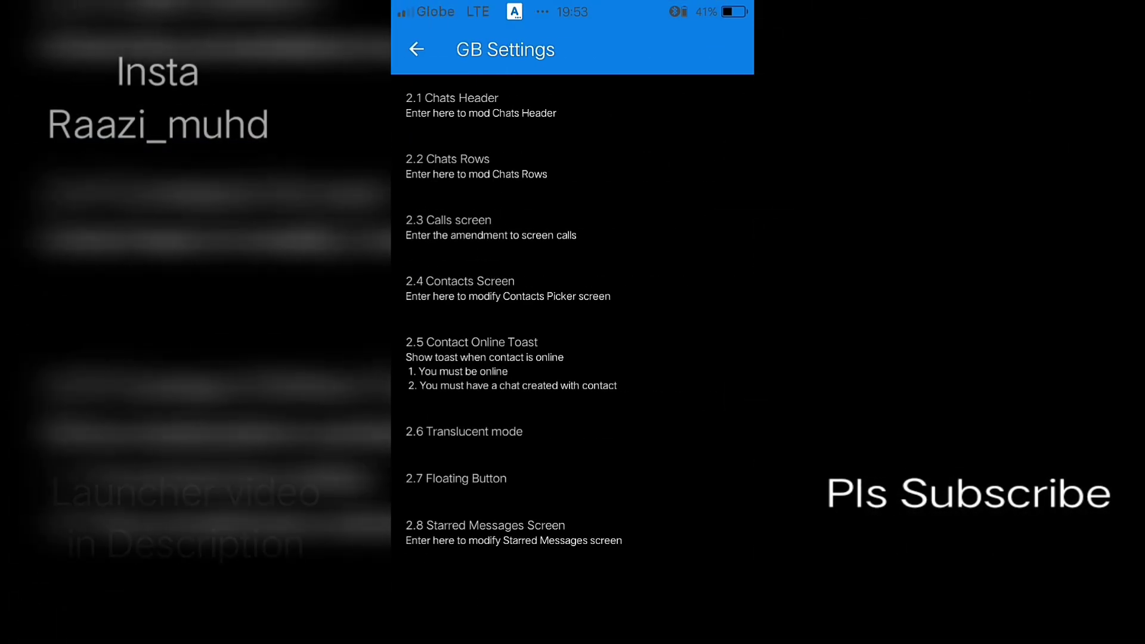
# Give the Chats Header a white background and blue icons
pyautogui.click(537, 104)
pyautogui.click(691, 104)
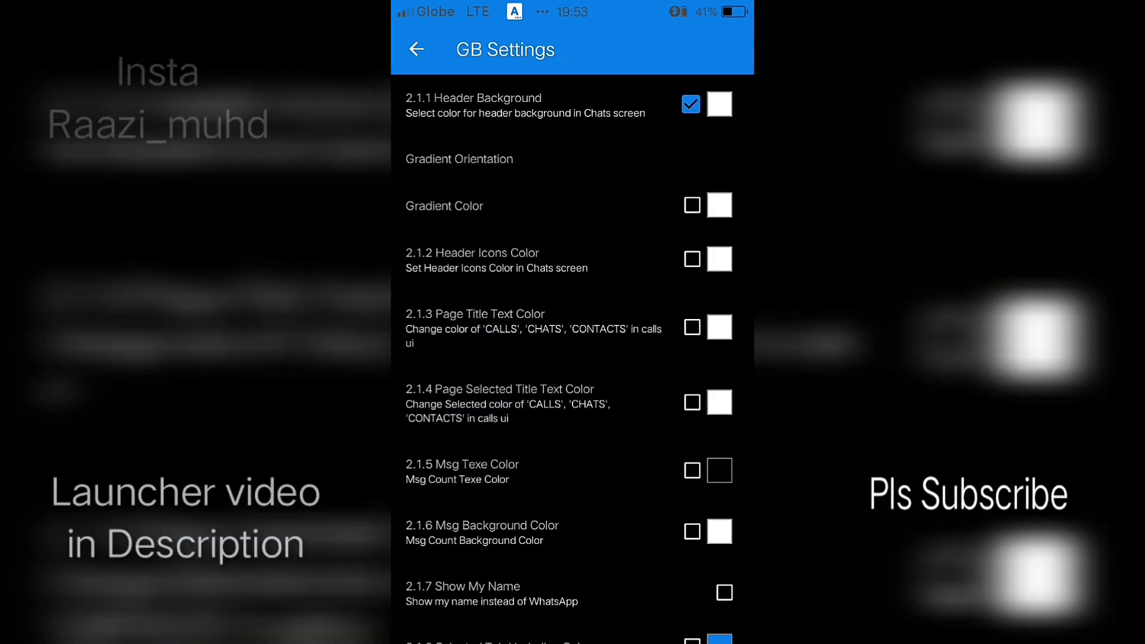
pyautogui.click(691, 259)
pyautogui.click(720, 260)
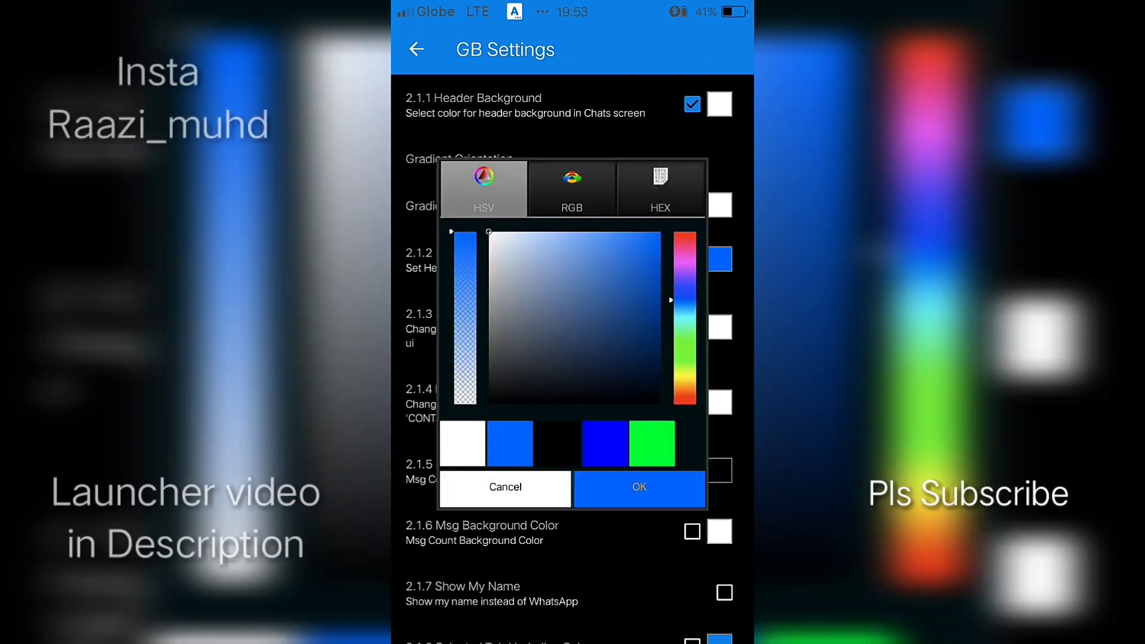
pyautogui.click(637, 483)
pyautogui.scroll(-1, 572, 358)
# Set the page title and selected title text colours to black
pyautogui.click(691, 295)
pyautogui.click(691, 369)
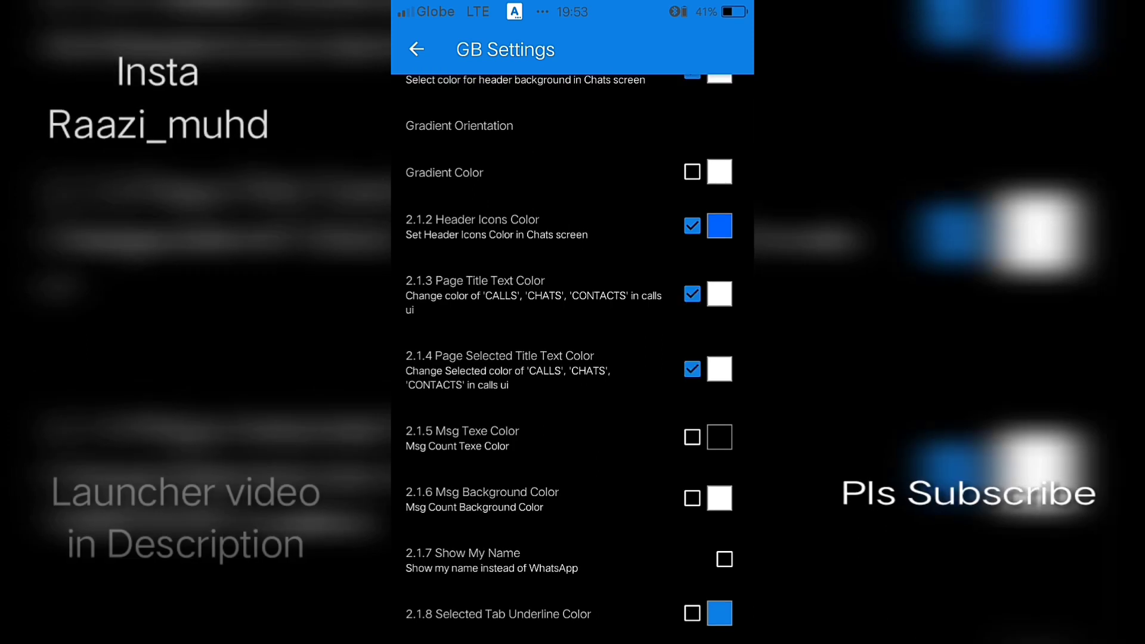
pyautogui.click(721, 295)
pyautogui.click(639, 486)
pyautogui.click(720, 369)
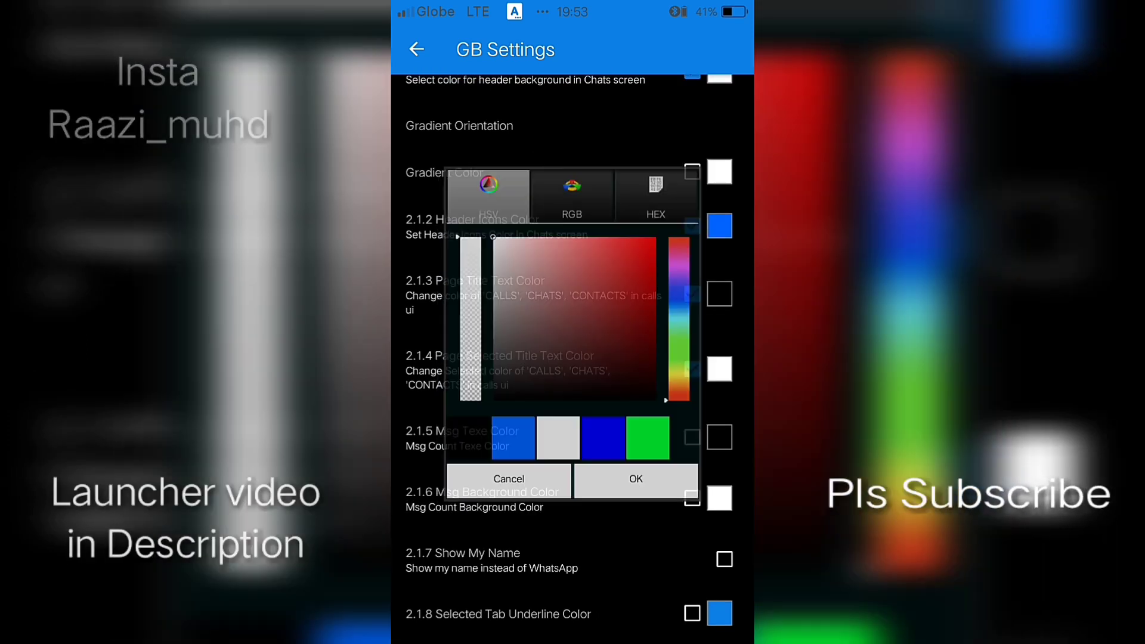
pyautogui.click(639, 486)
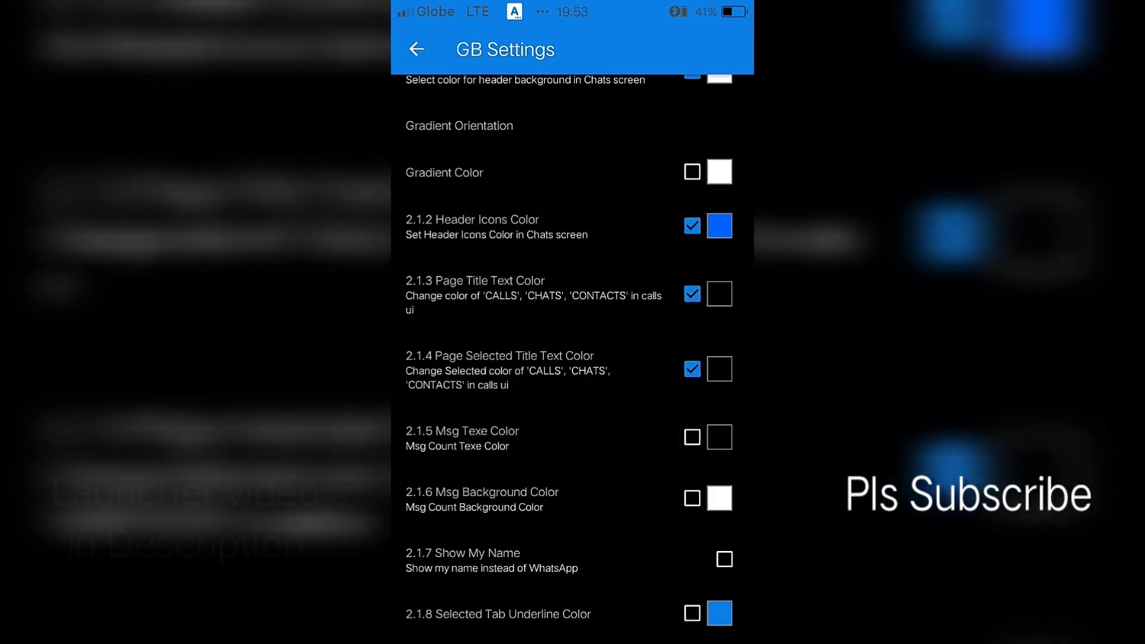
pyautogui.scroll(-2, 573, 358)
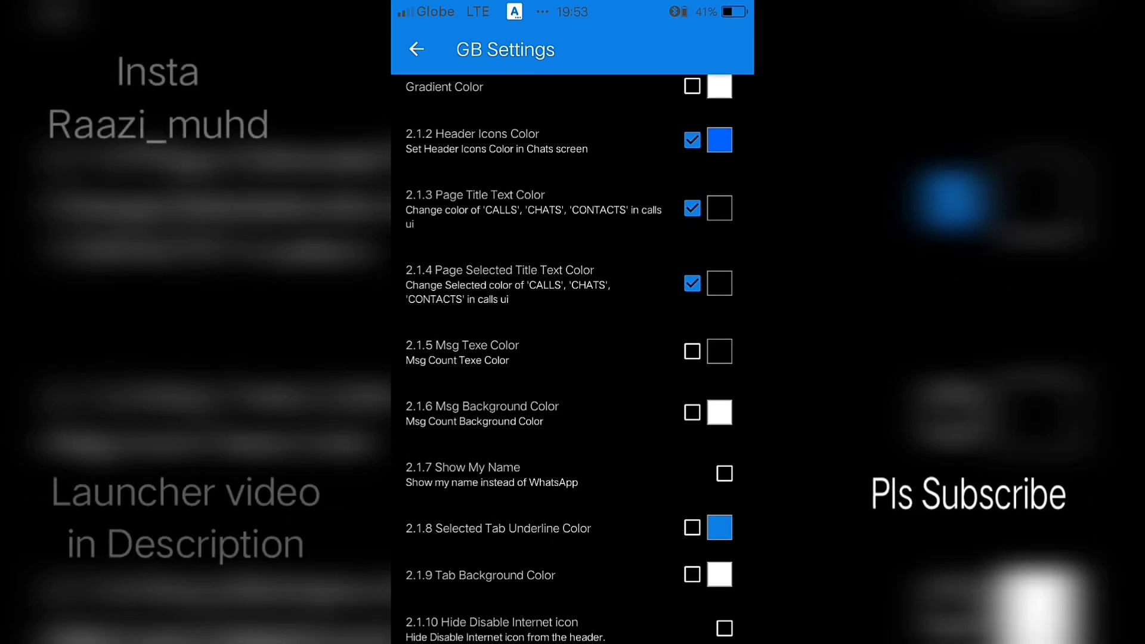
pyautogui.scroll(-2, 573, 358)
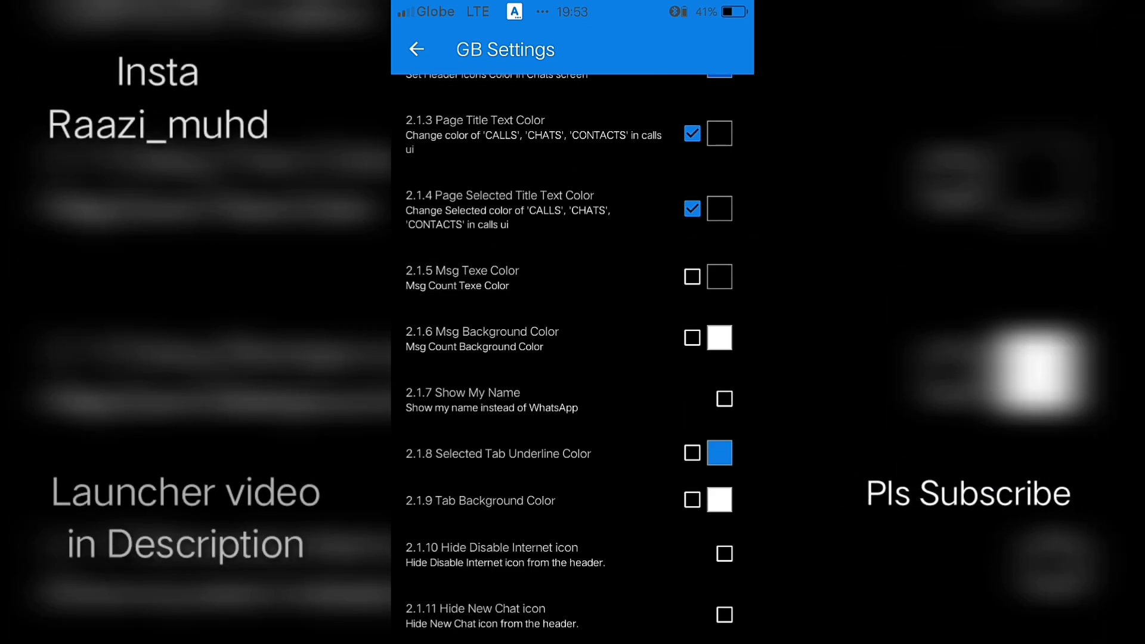
# Hide the disable-internet and new chat icons from the Chats Header
pyautogui.click(417, 50)
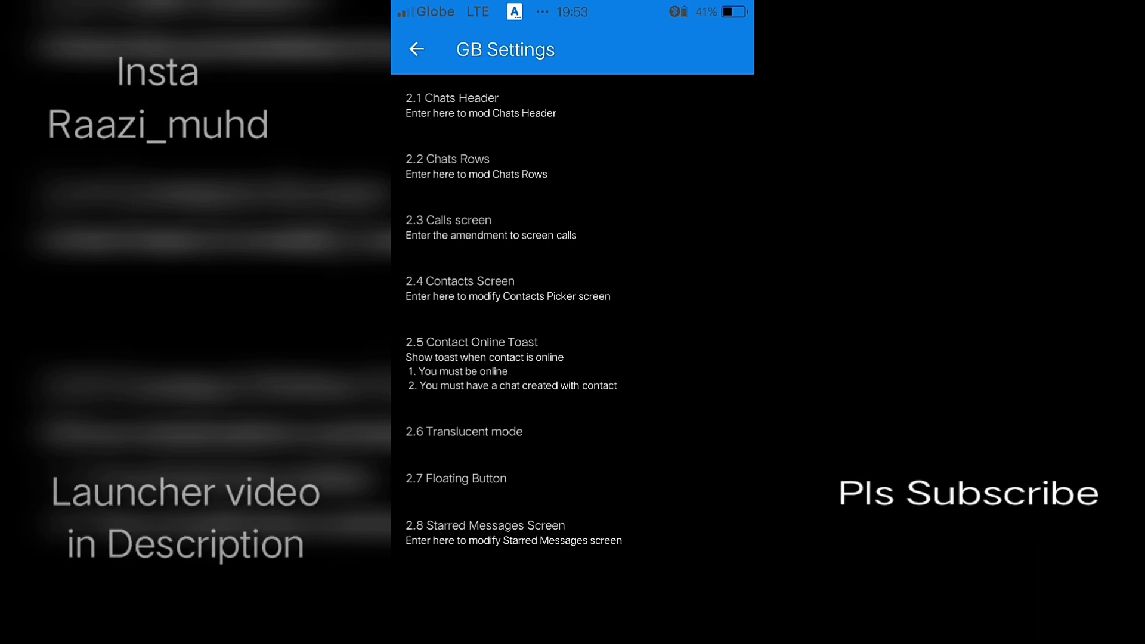
pyautogui.click(483, 105)
pyautogui.scroll(-5, 572, 358)
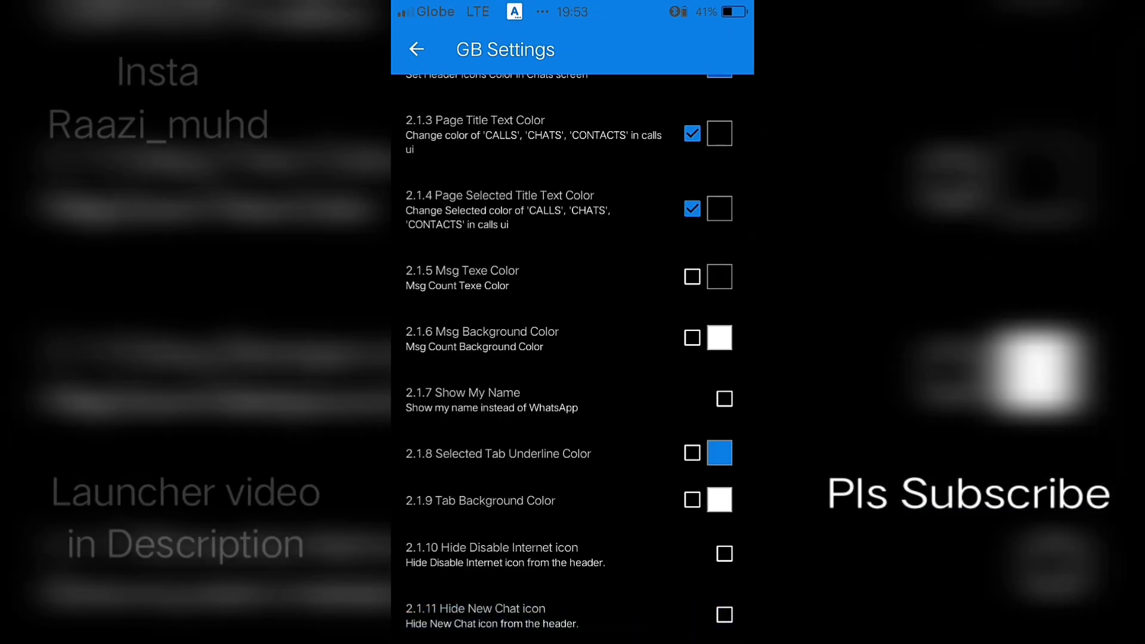
pyautogui.click(724, 614)
pyautogui.click(724, 554)
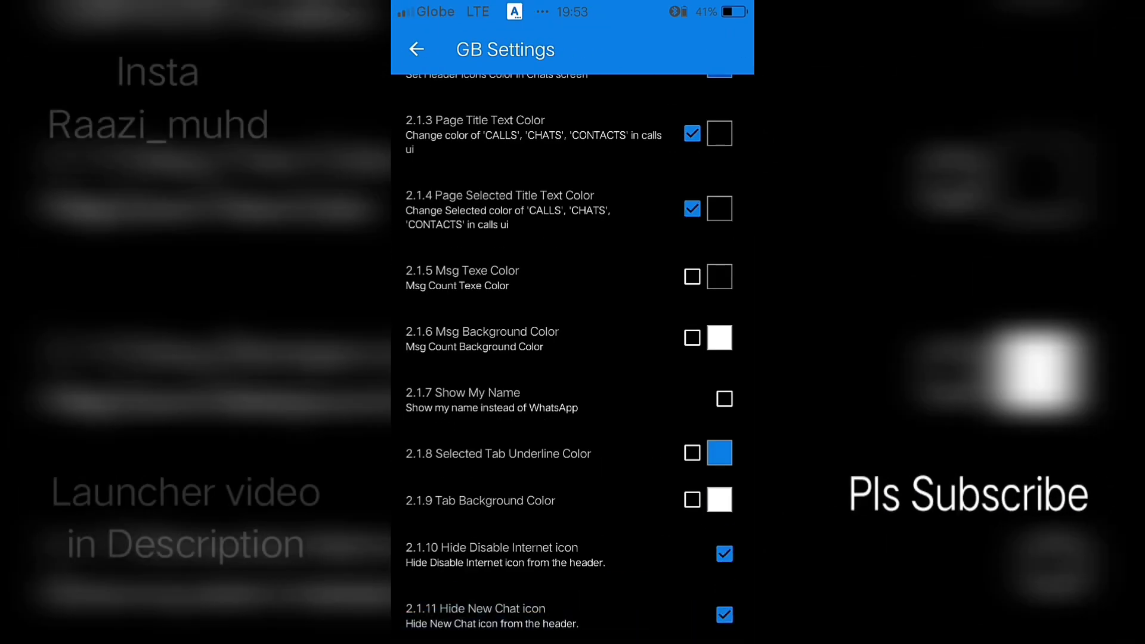
pyautogui.click(417, 50)
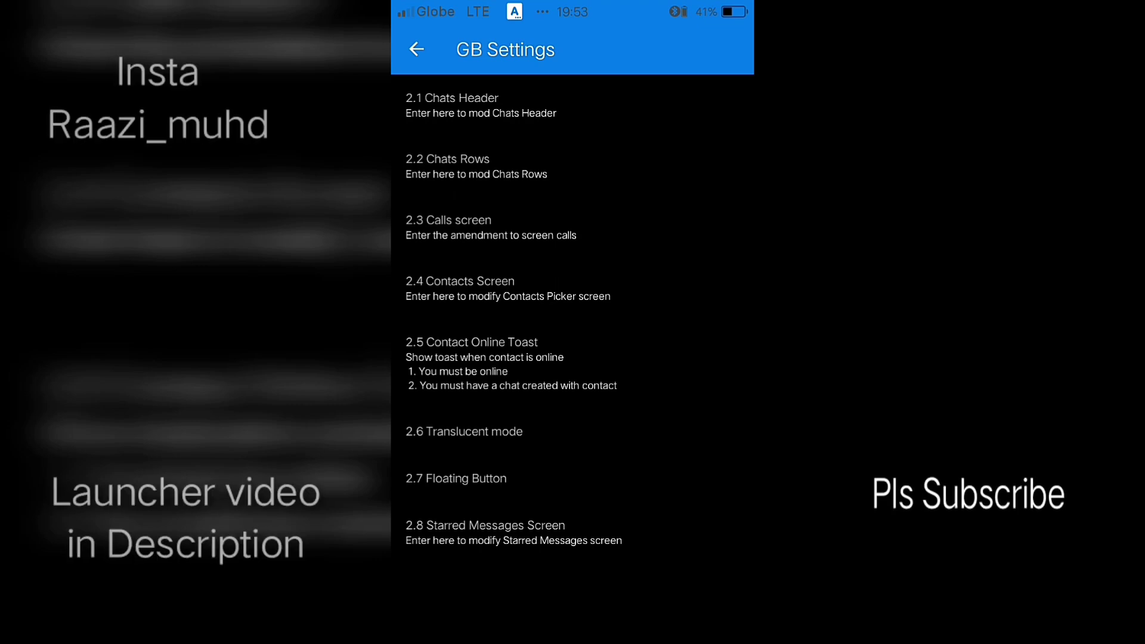
# Enable 2.6.1 Status Bar Color under Translucent mode
pyautogui.click(464, 431)
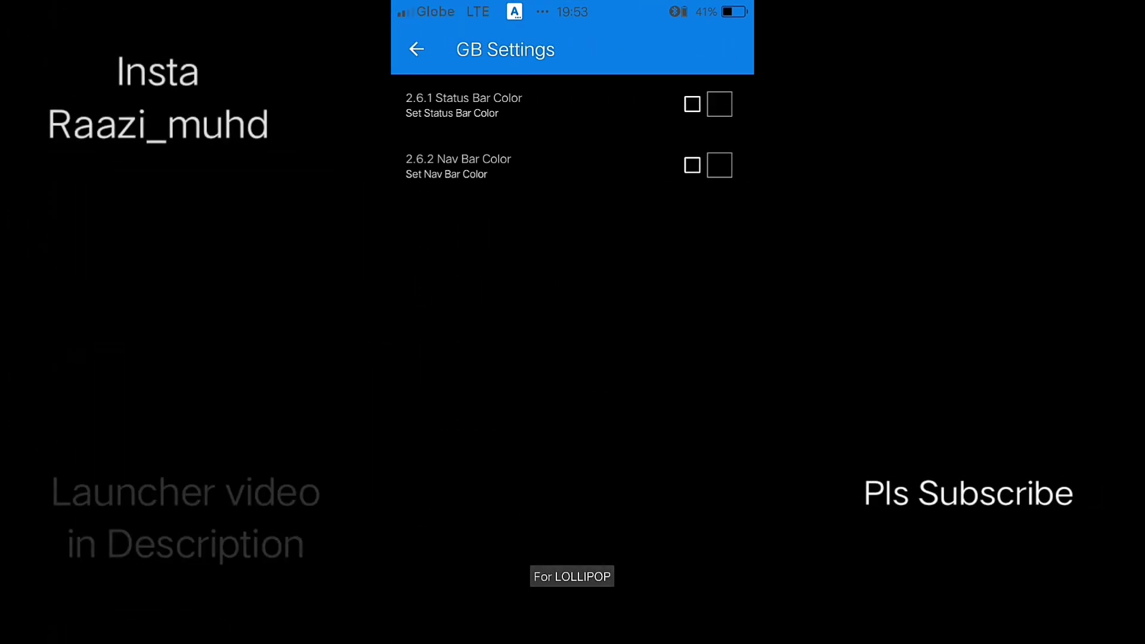
pyautogui.click(691, 104)
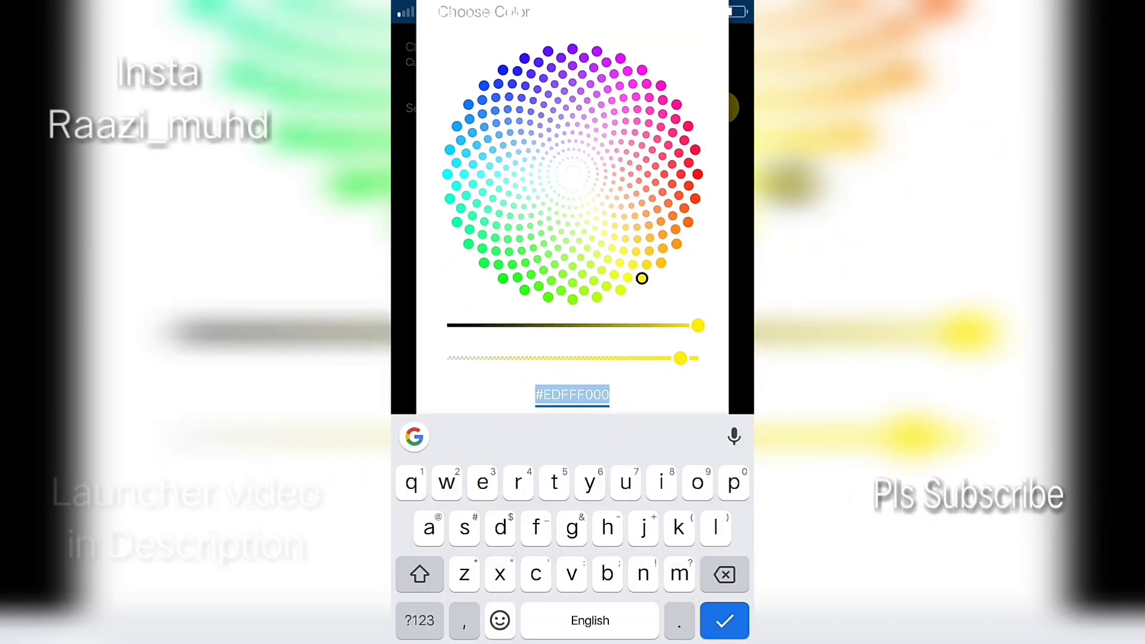
pyautogui.write('ff')
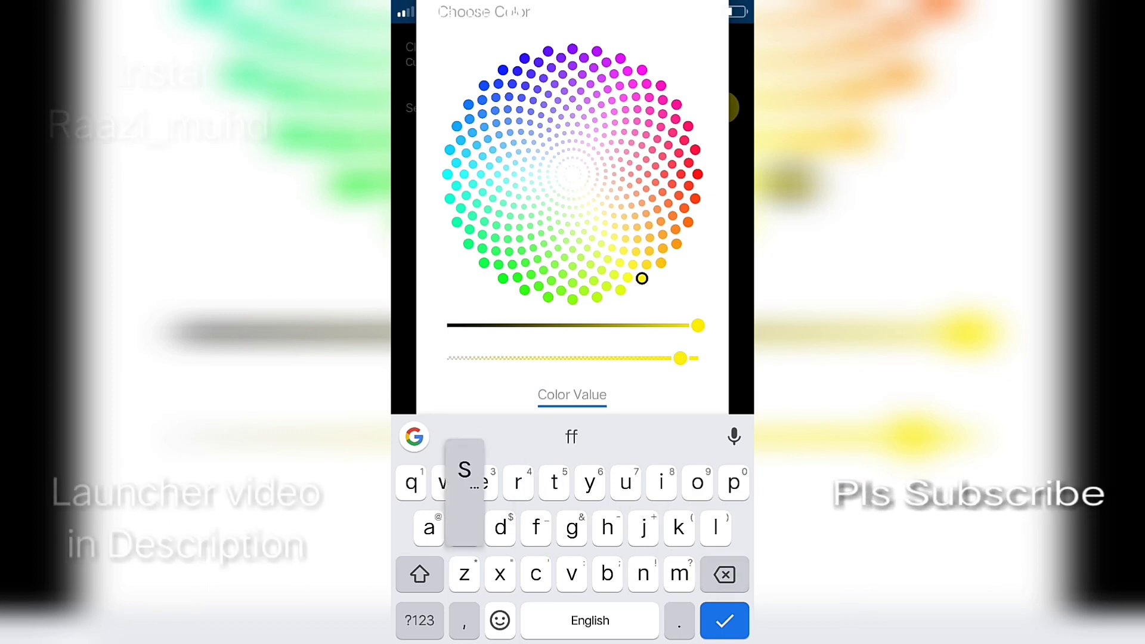
pyautogui.write('#')
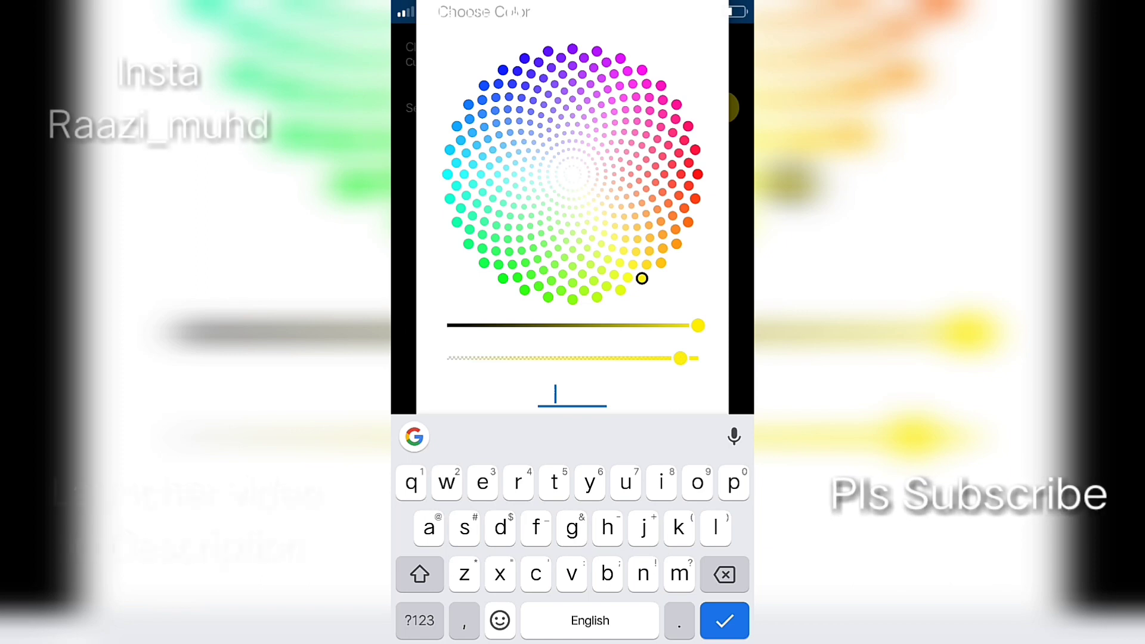
pyautogui.write('ff')
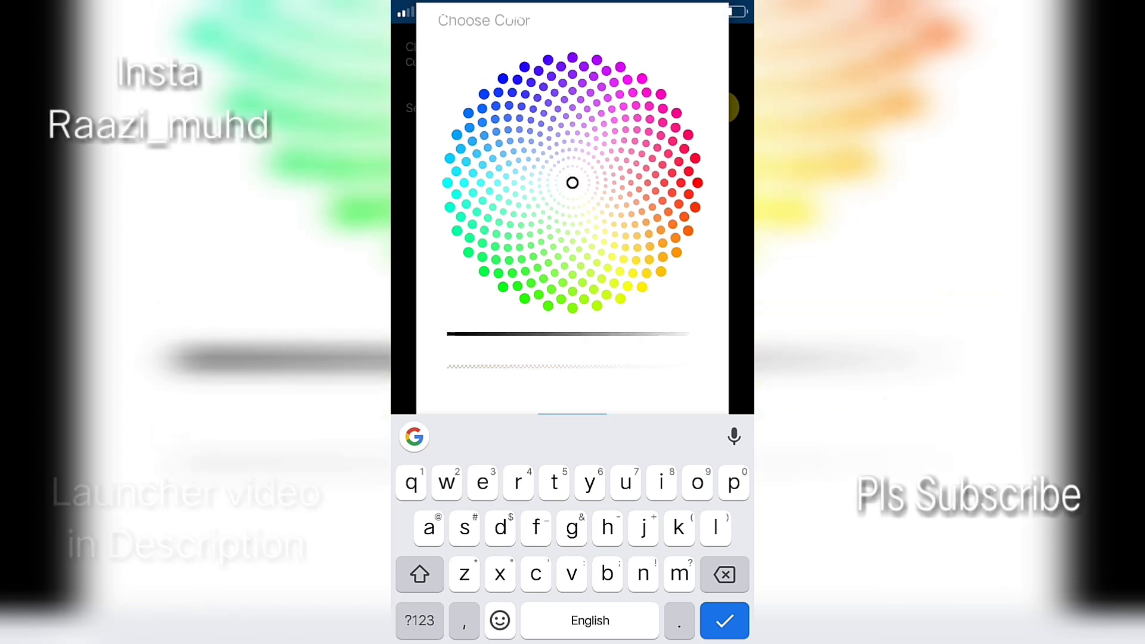
# Dismiss the keyboard and confirm the white hex value in the Choose Color dialog
pyautogui.click(723, 620)
pyautogui.click(688, 559)
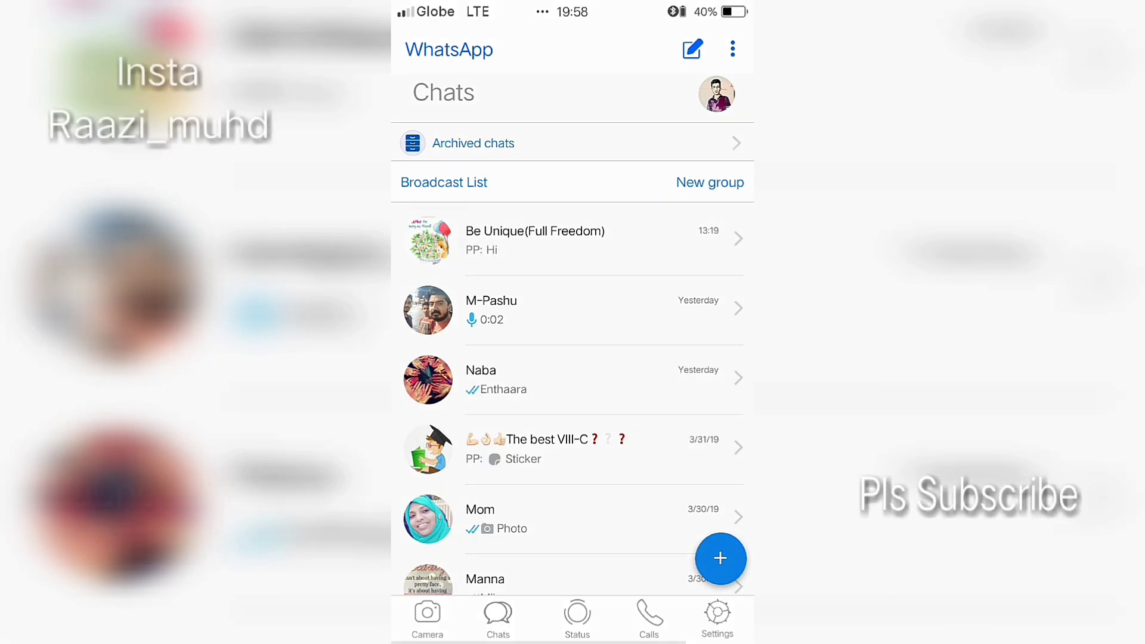
pyautogui.click(573, 240)
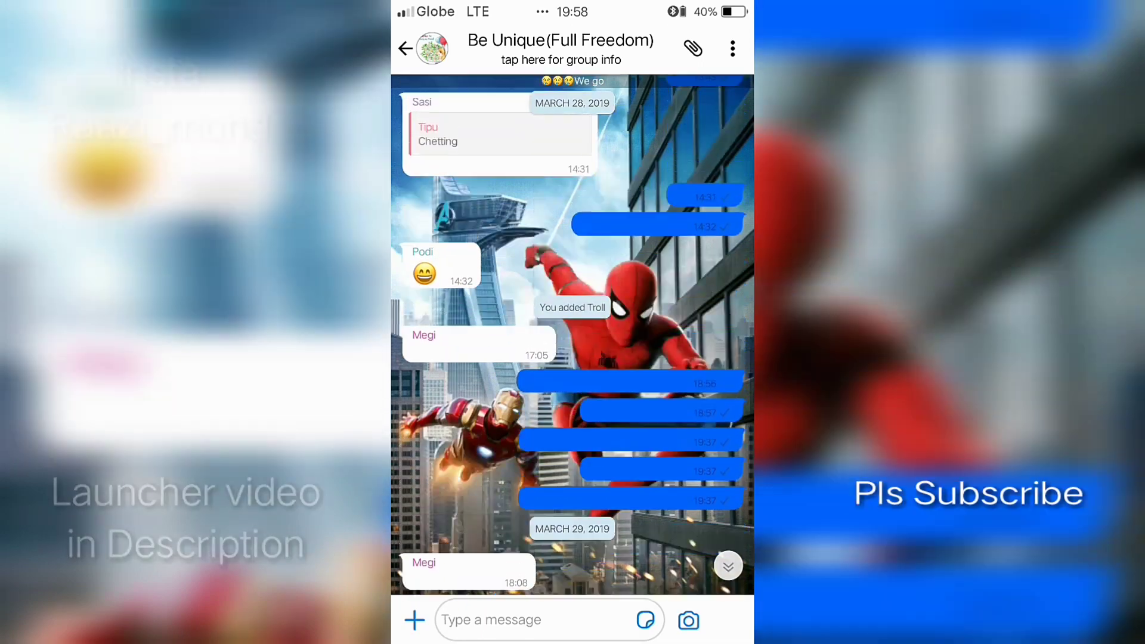
pyautogui.scroll(-3, 572, 358)
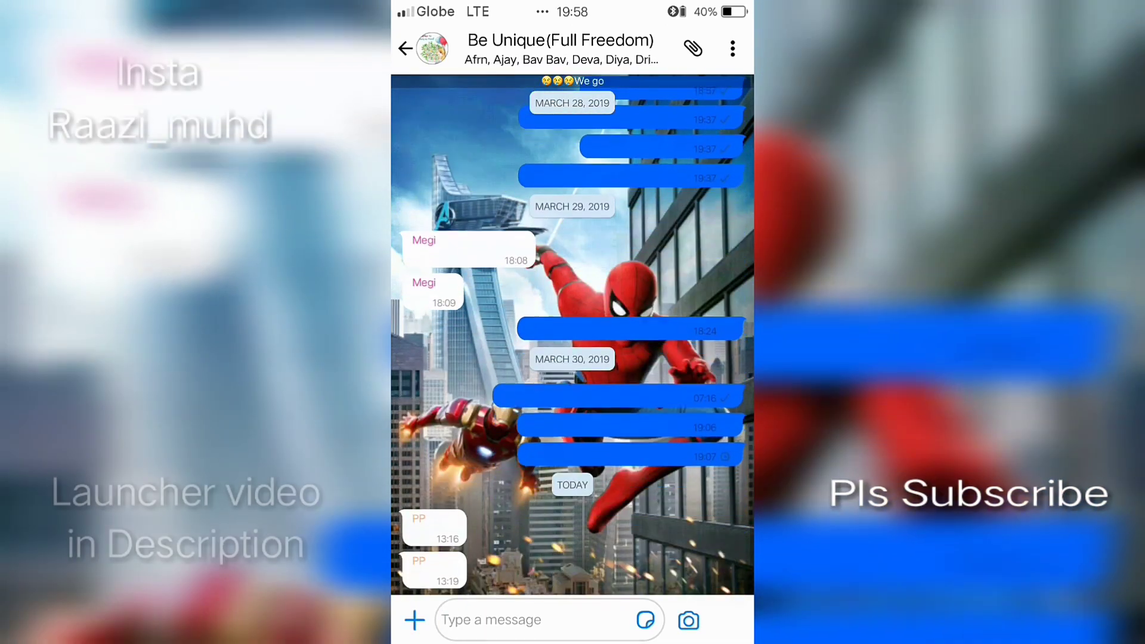
pyautogui.scroll(-2, 572, 358)
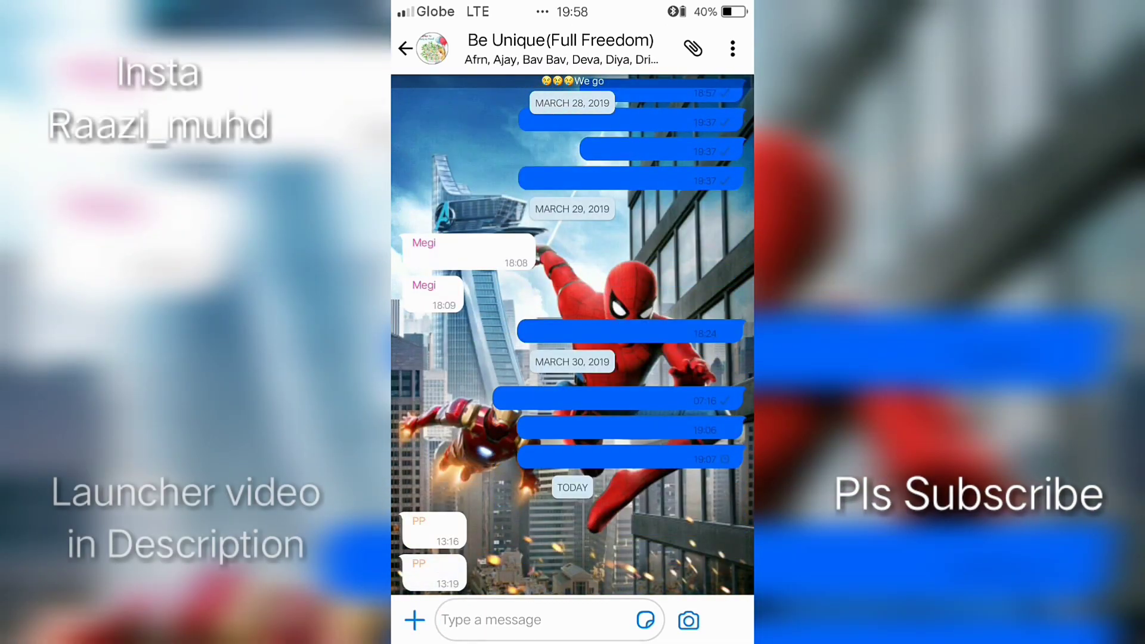
pyautogui.click(536, 619)
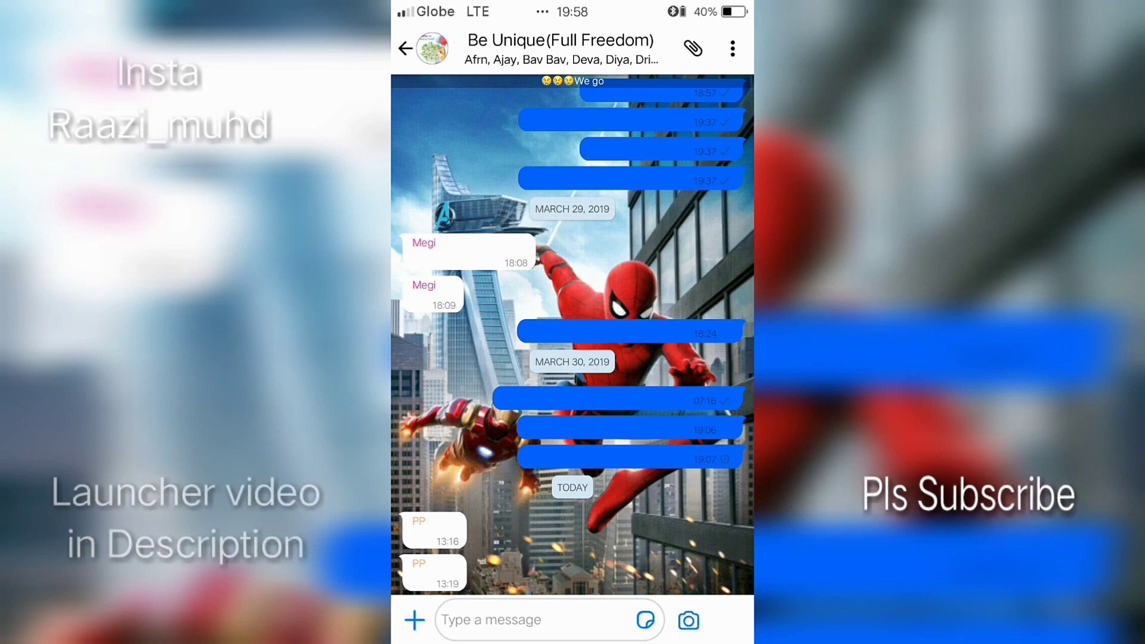
pyautogui.click(404, 48)
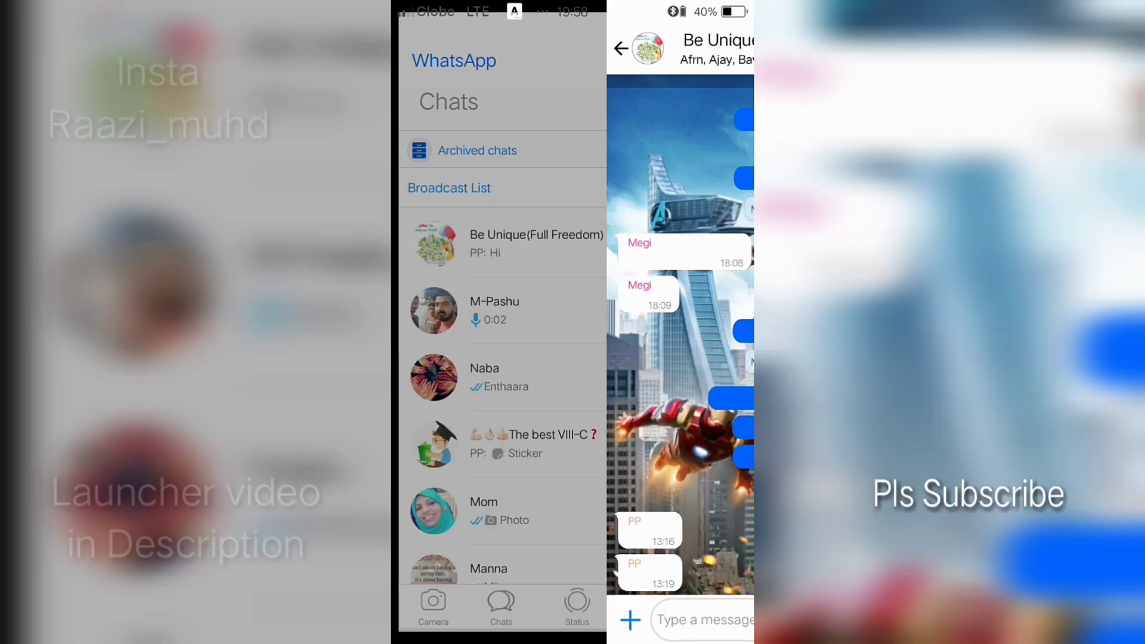